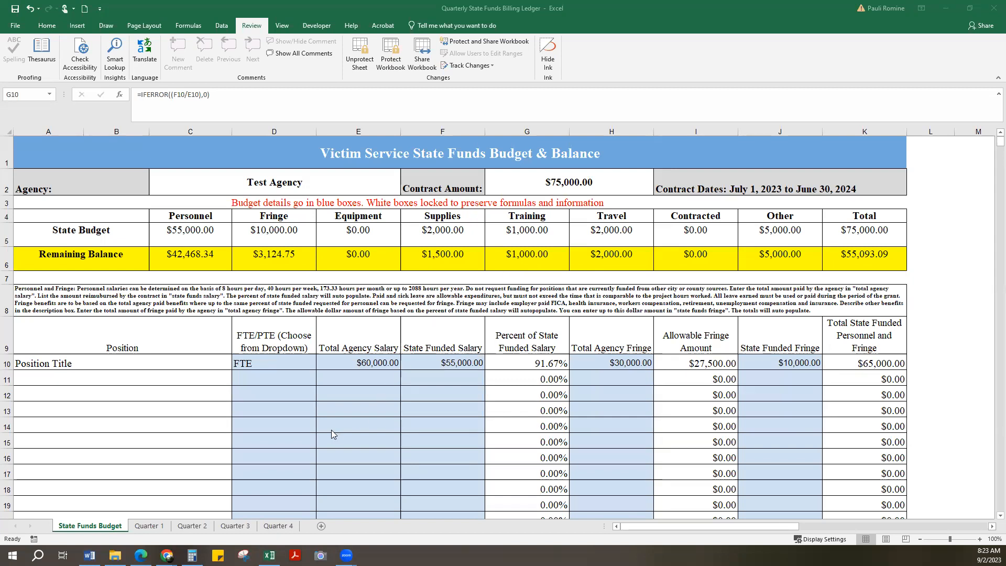
# - Review the first position's entry and the personnel and fringe description area on the State Funds Budget sheet
pyautogui.click(94, 356)
pyautogui.click(94, 361)
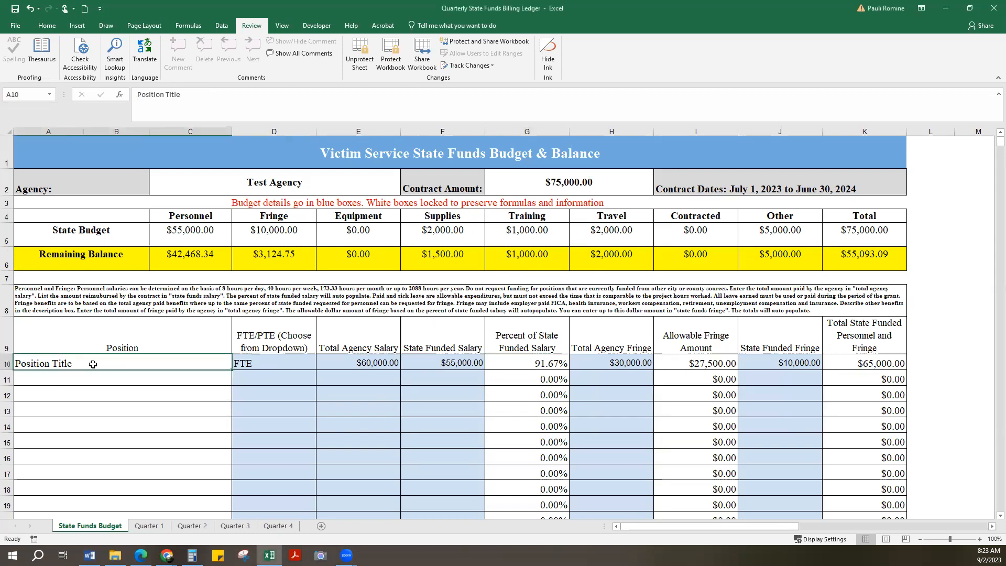
pyautogui.scroll(-4, 93, 364)
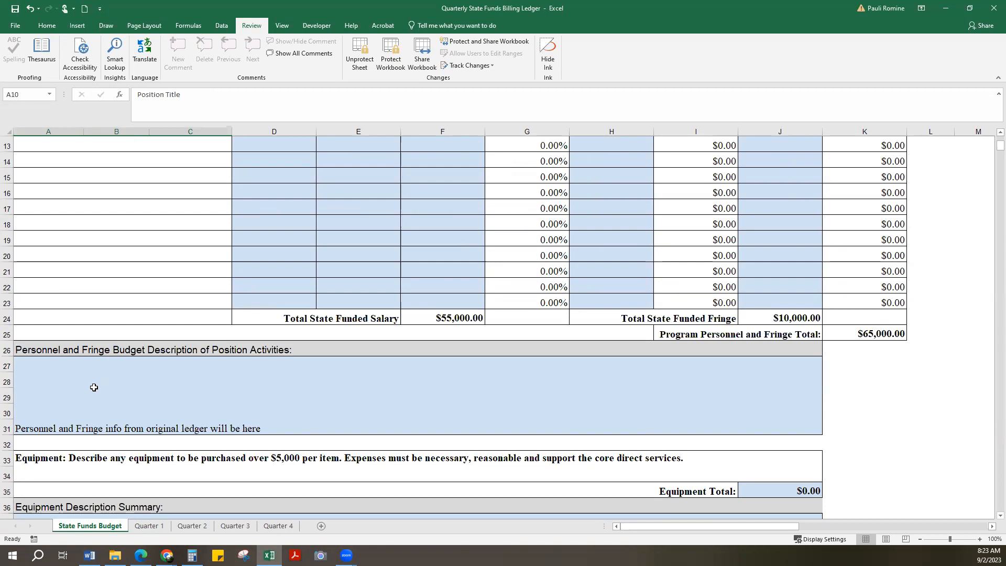
pyautogui.scroll(4, 94, 387)
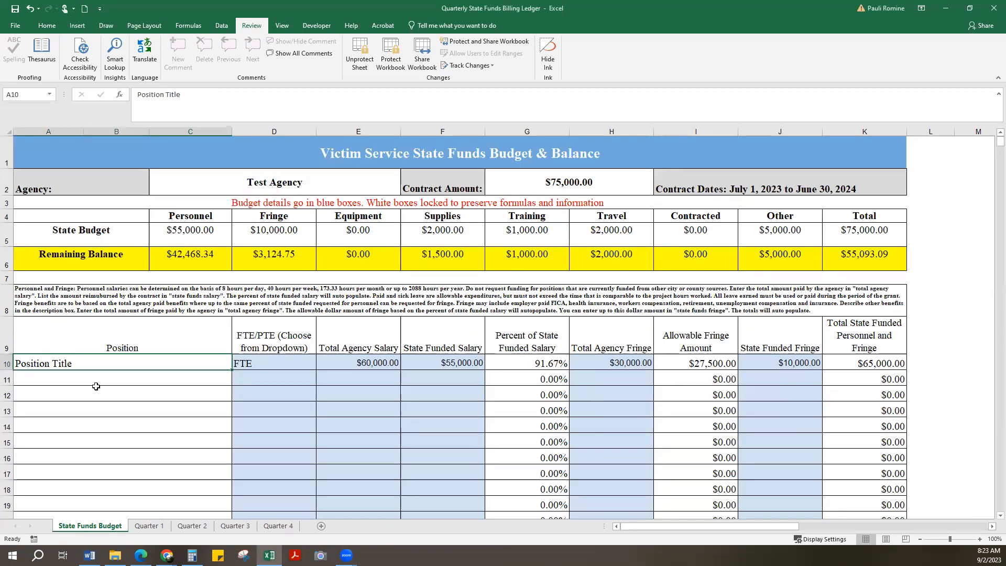
# - Open the Quarter 1 ledger and review its contact fields and the first employee's name and position cells
pyautogui.click(151, 527)
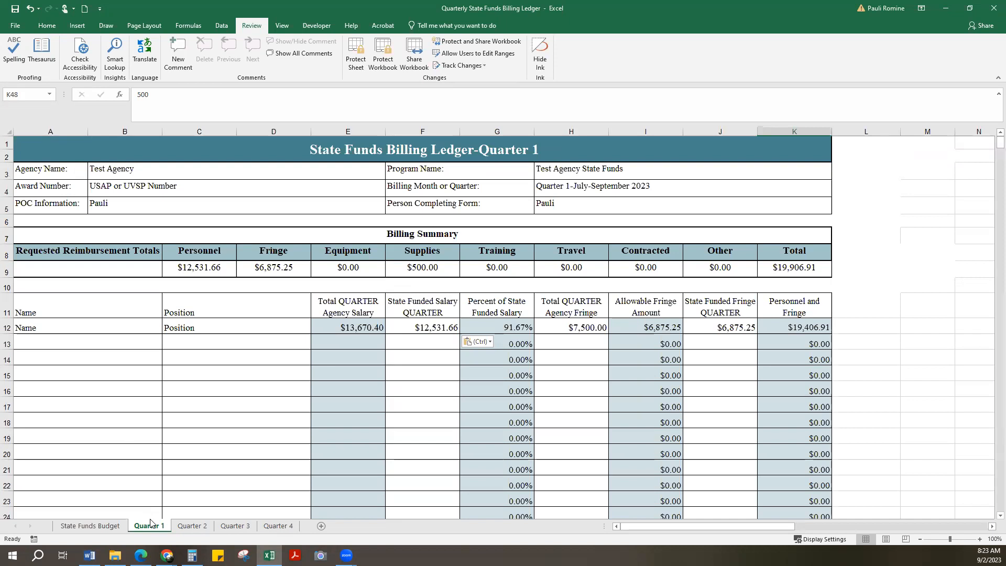
pyautogui.click(185, 207)
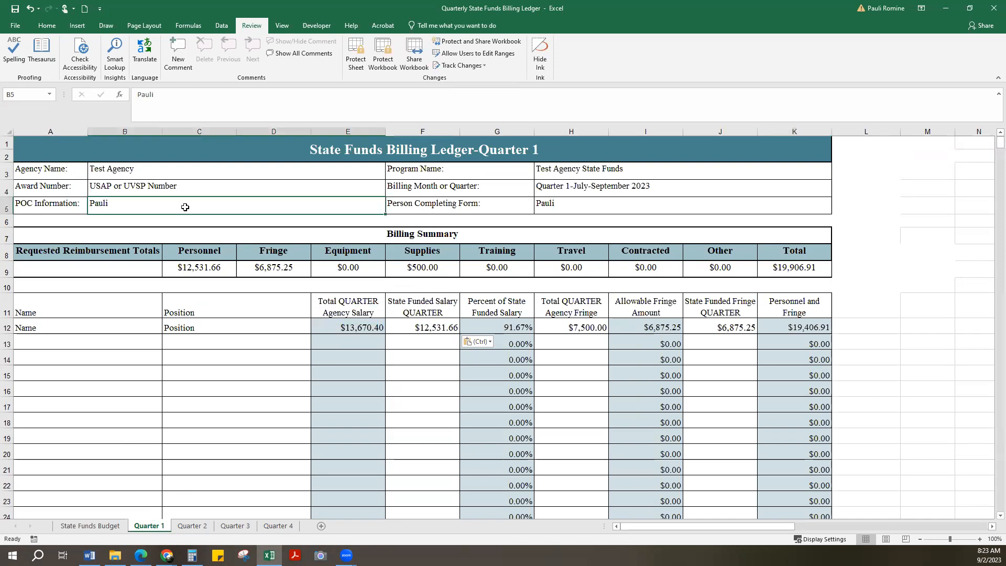
pyautogui.click(556, 205)
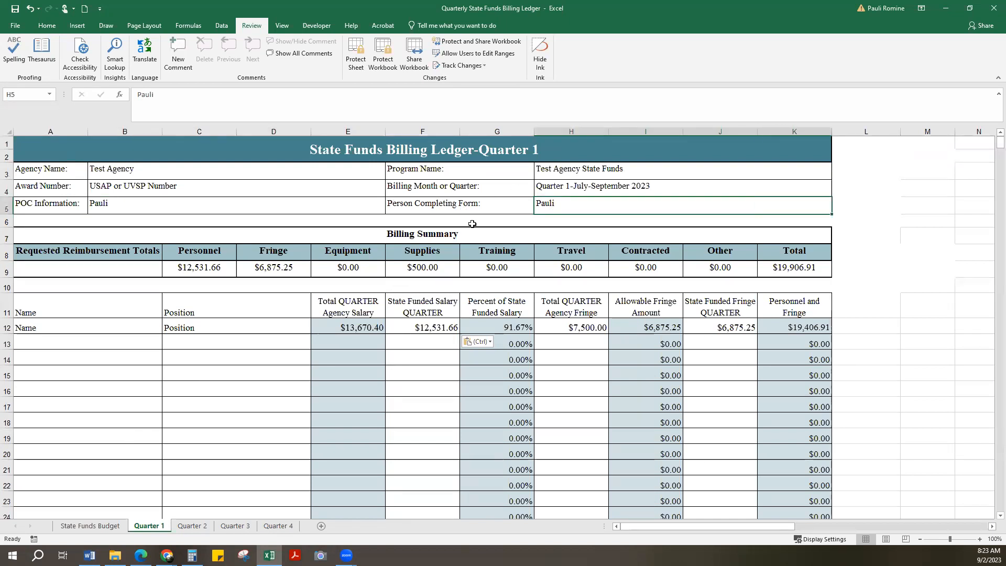
pyautogui.click(91, 325)
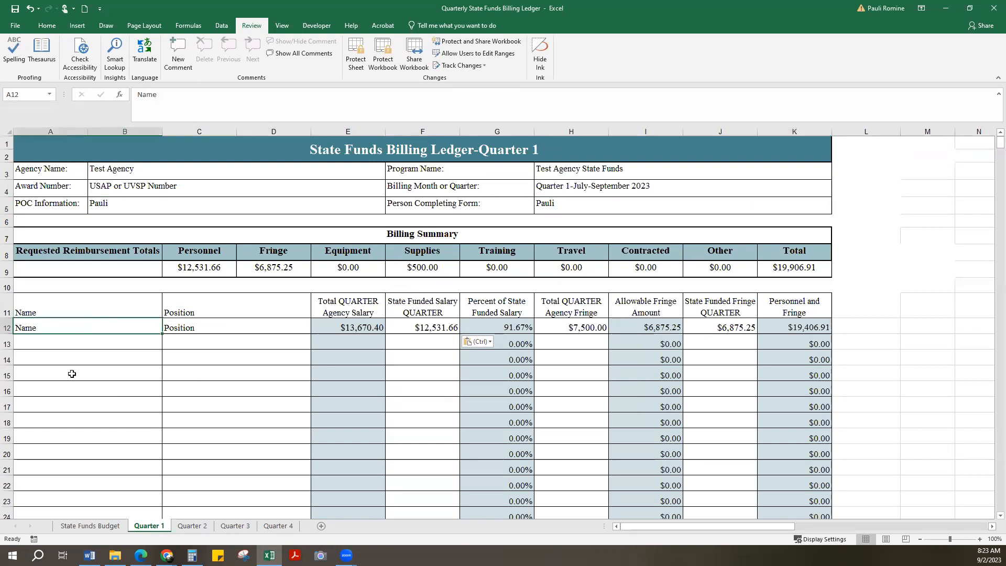
pyautogui.click(213, 326)
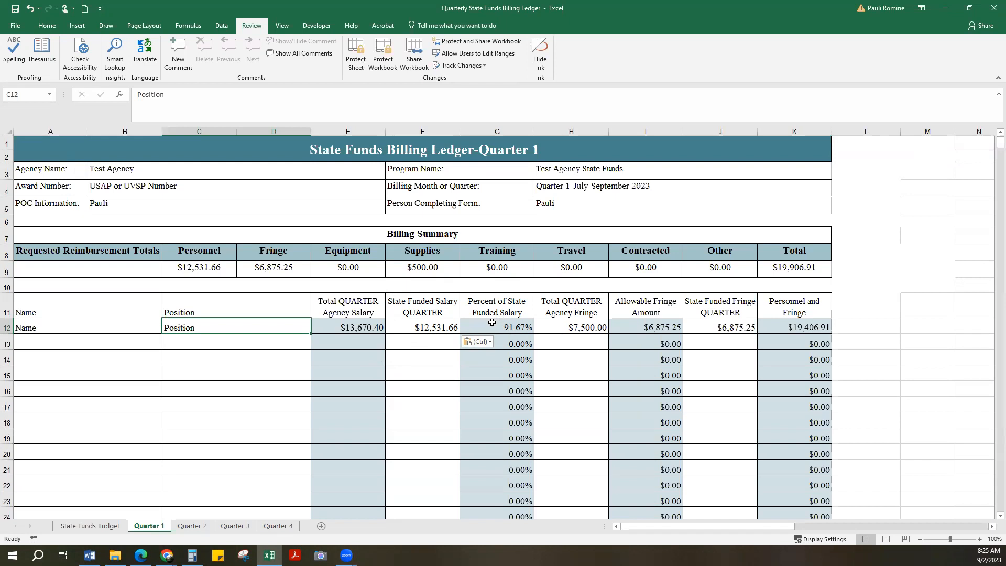
# - Clear the first employee's State Funded Salary for the quarter in F12 and check the billing summary totals in row 9
pyautogui.click(440, 328)
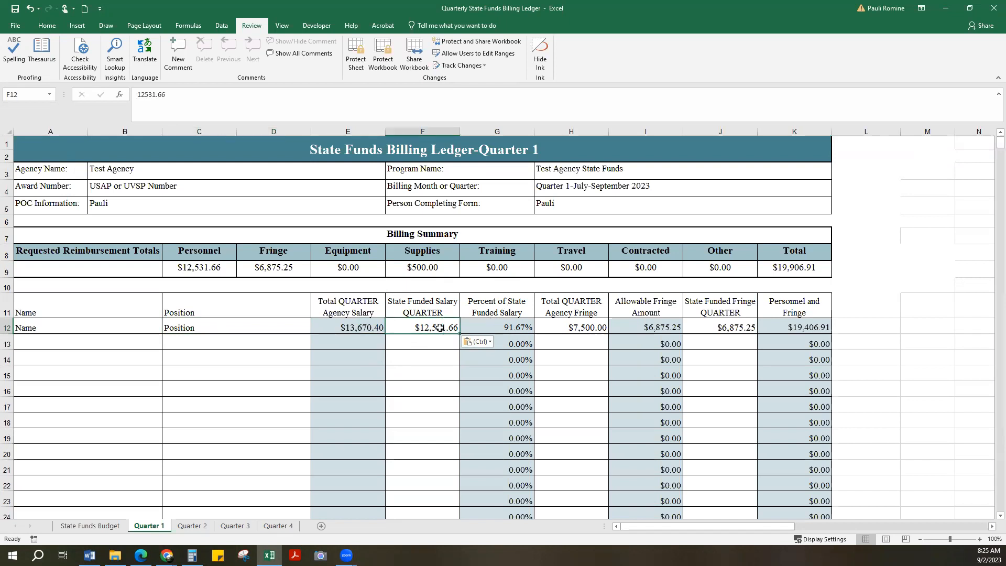
pyautogui.press('BackSpace')
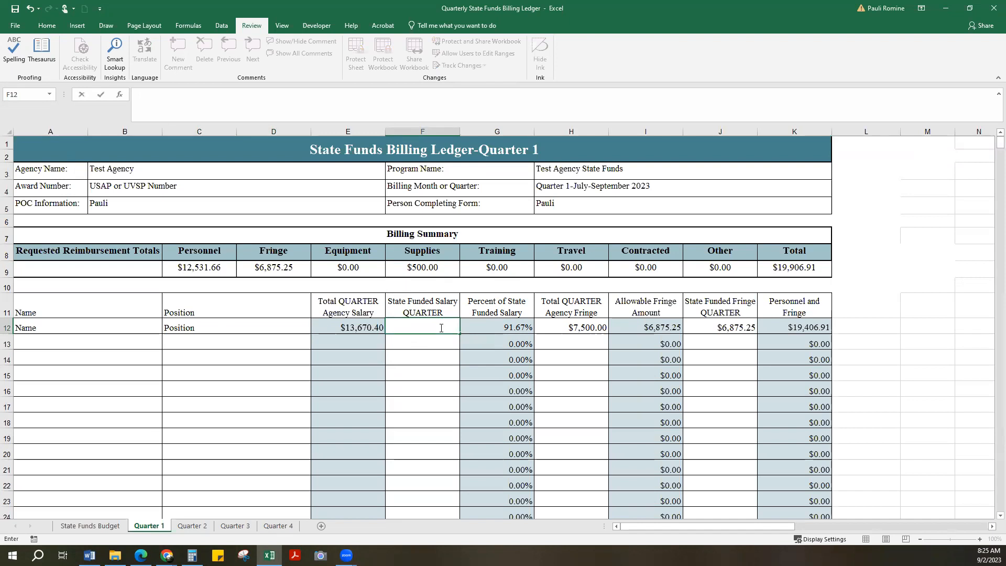
pyautogui.press('Return')
pyautogui.click(421, 331)
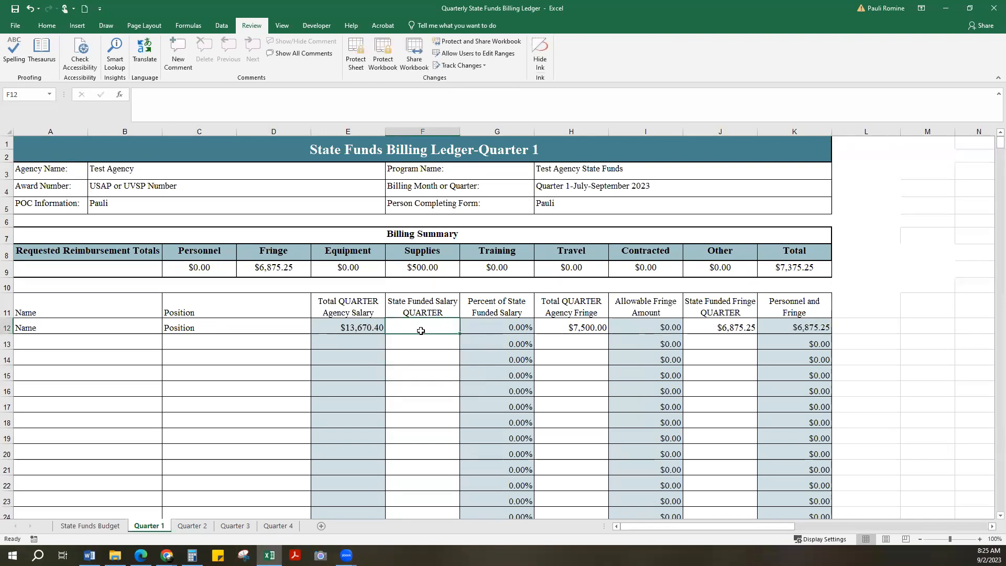
pyautogui.click(7, 271)
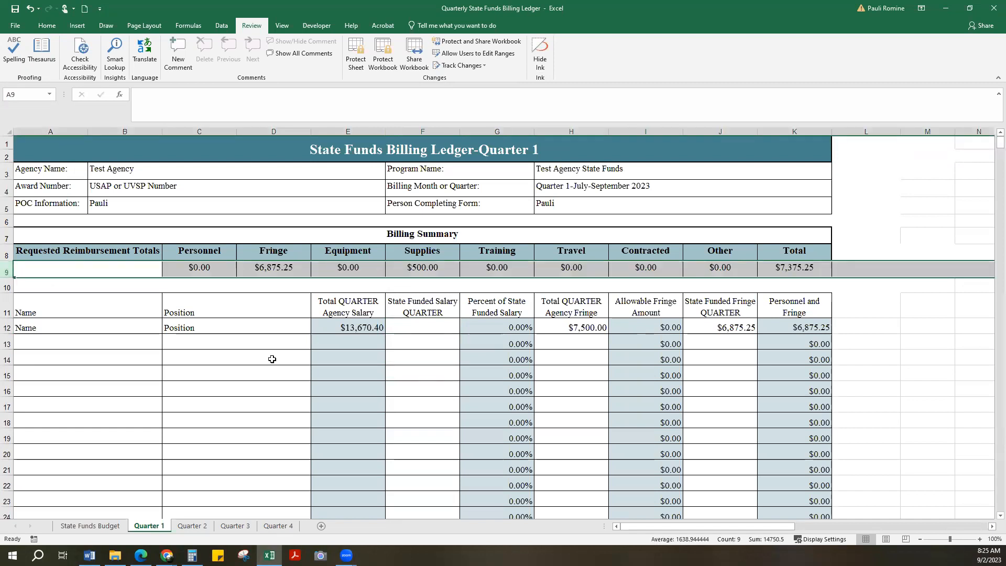
# - Undo the clearing of the first employee's State Funded Salary
pyautogui.click(402, 327)
pyautogui.hotkey('ctrl', 'z')
pyautogui.click(398, 342)
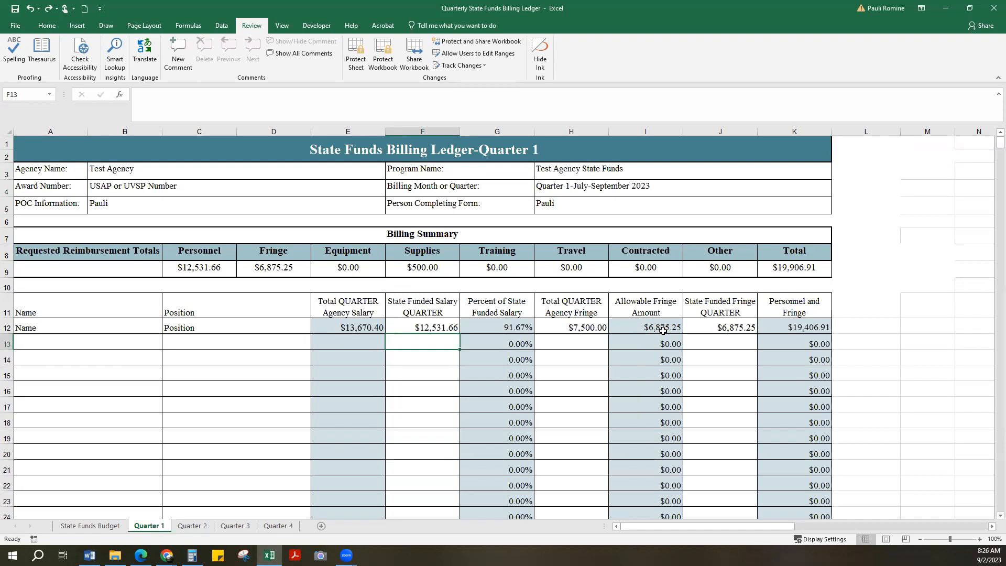
# - Examine the first employee's Allowable Fringe, State Funded Fringe, and Personnel and Fringe cells in row 12
pyautogui.click(630, 324)
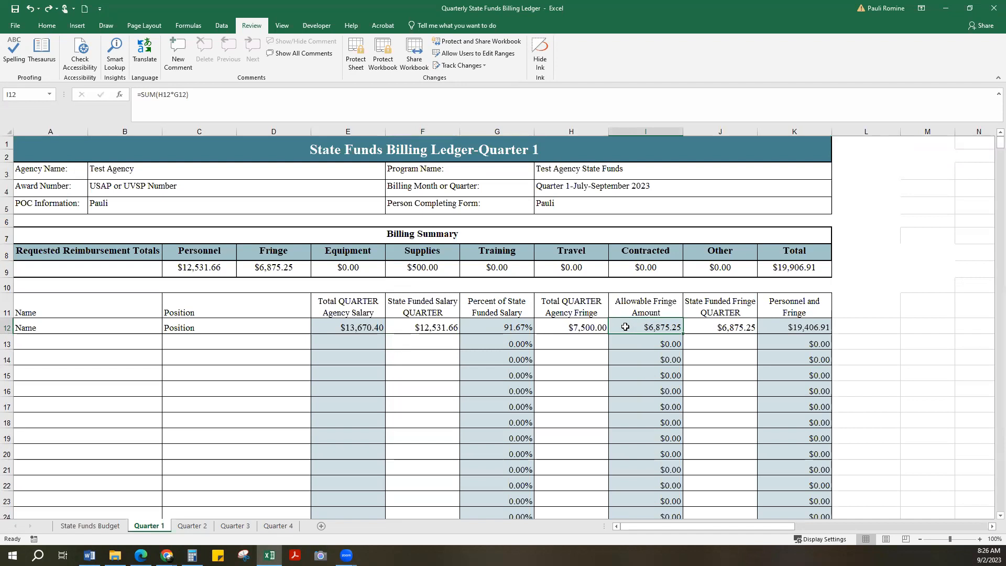
pyautogui.click(710, 325)
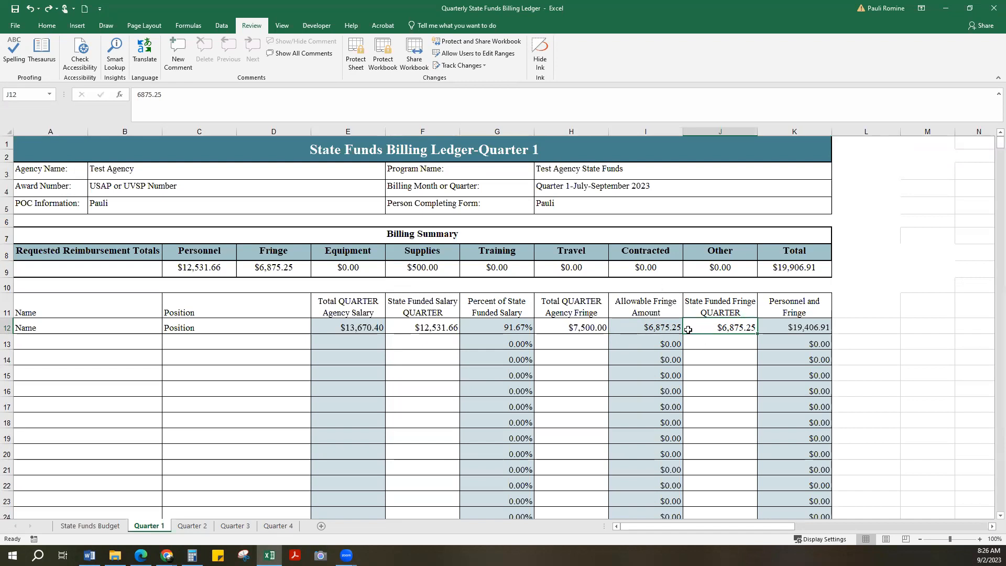
pyautogui.click(699, 344)
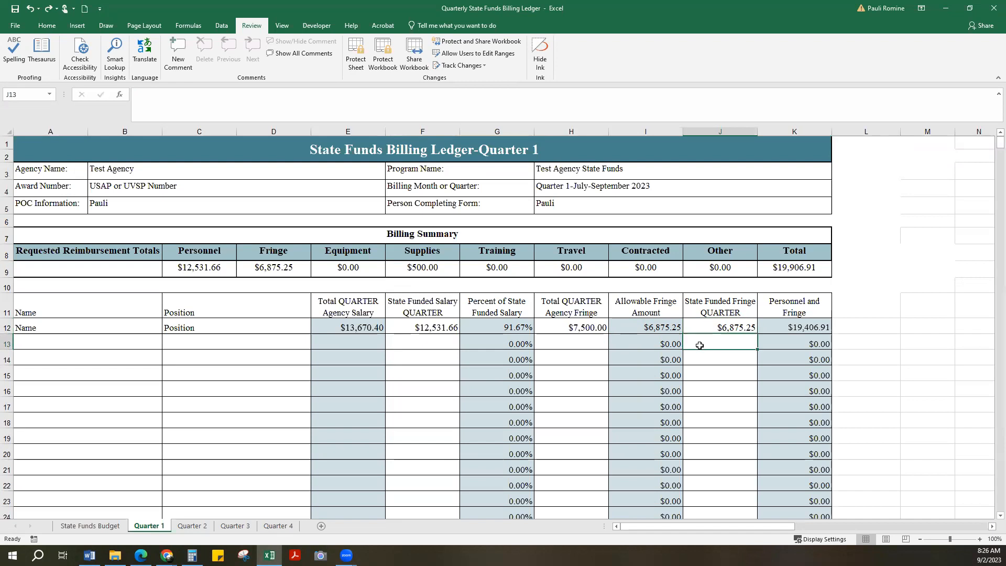
pyautogui.click(778, 327)
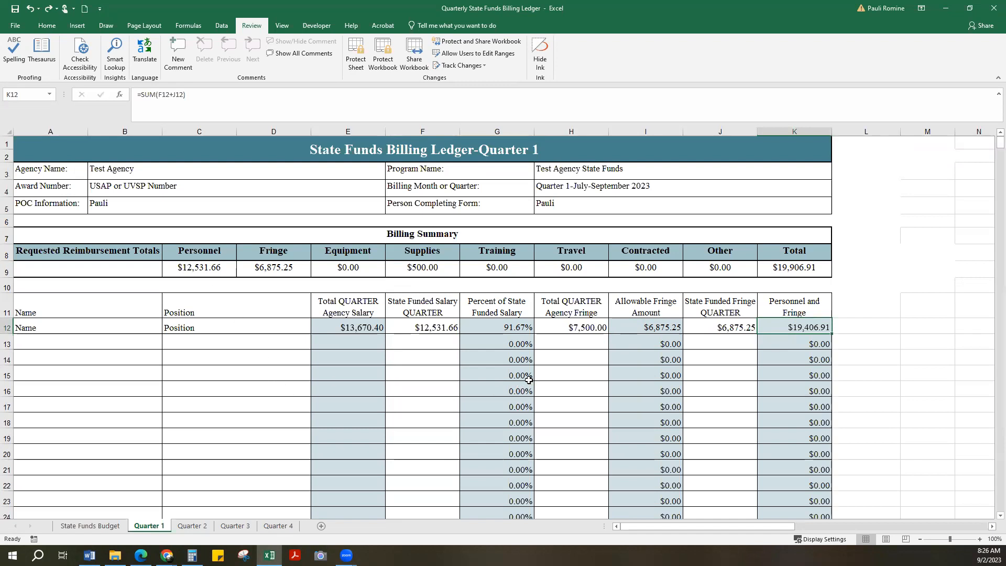
pyautogui.click(245, 360)
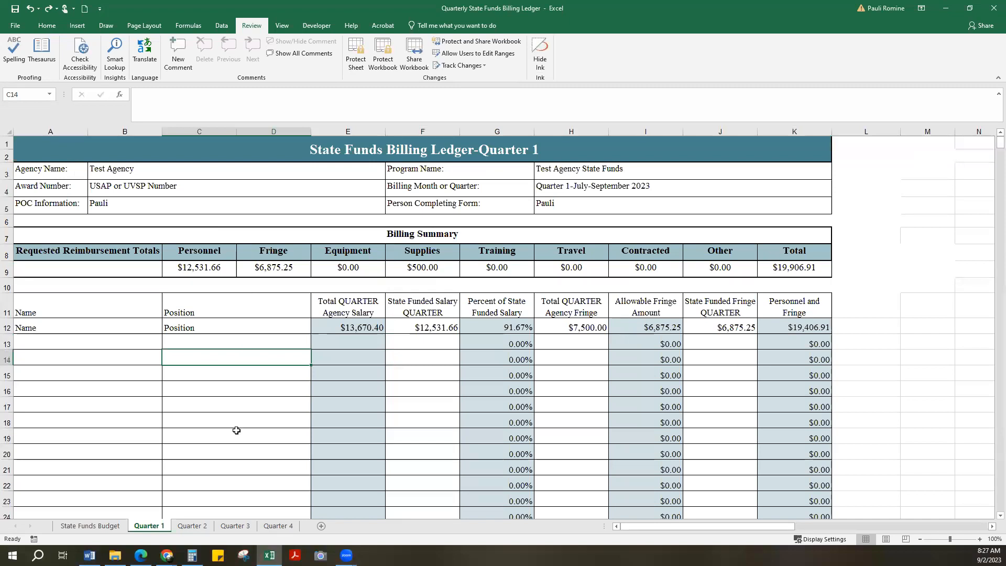
# - Review the Personnel and Fringe totals and read the notes in the Personnel and Fringe Billing Summary
pyautogui.scroll(-3, 236, 430)
pyautogui.scroll(-3, 774, 243)
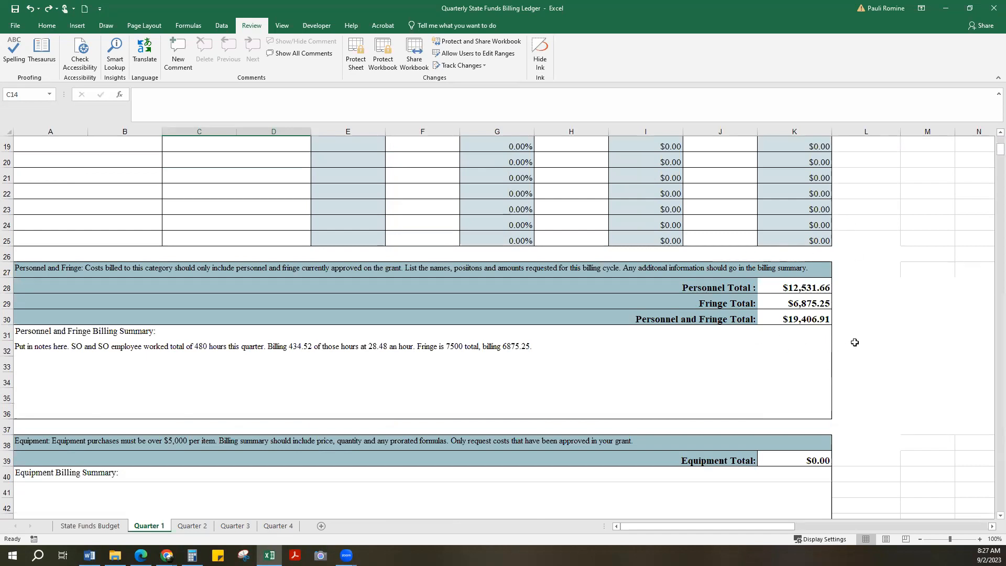
pyautogui.scroll(-3, 738, 383)
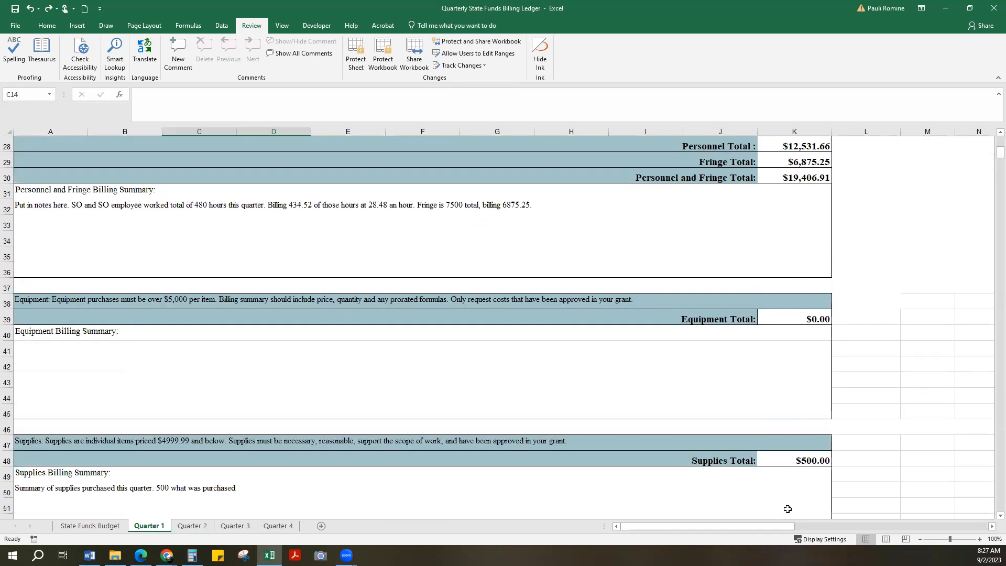
pyautogui.scroll(2, 676, 409)
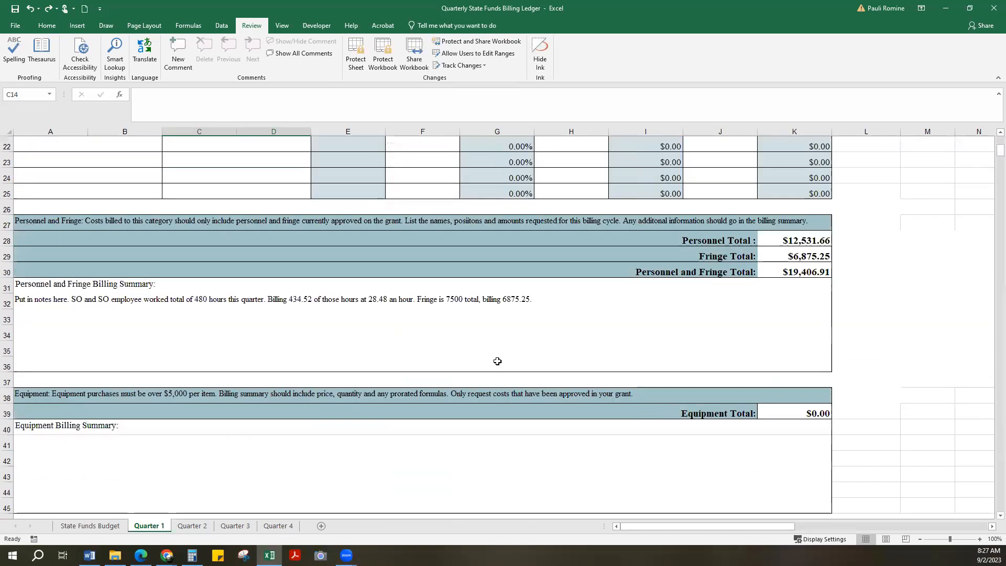
pyautogui.click(261, 320)
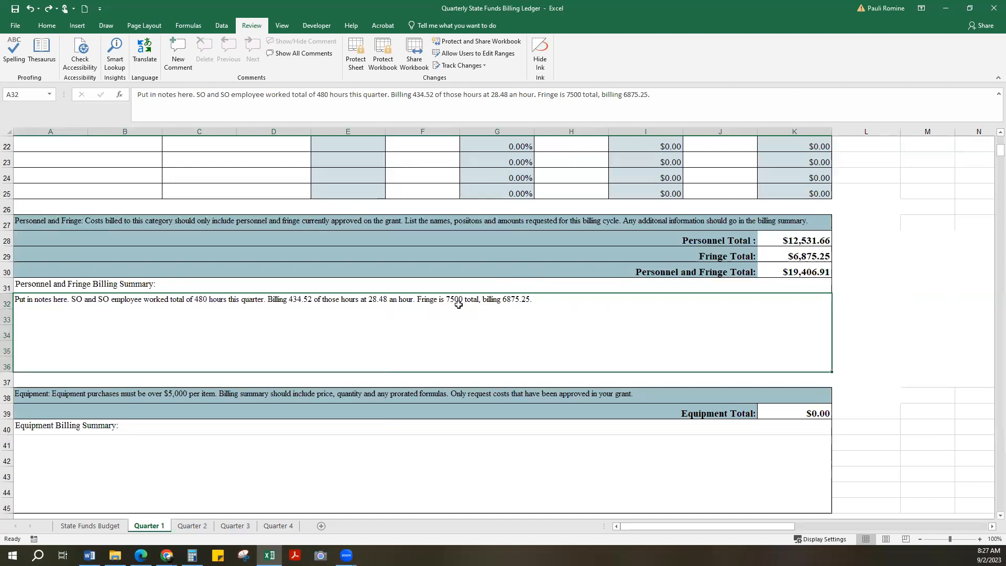
# - Examine the Supplies Billing Summary note and the Supplies Total cell
pyautogui.scroll(-6, 458, 305)
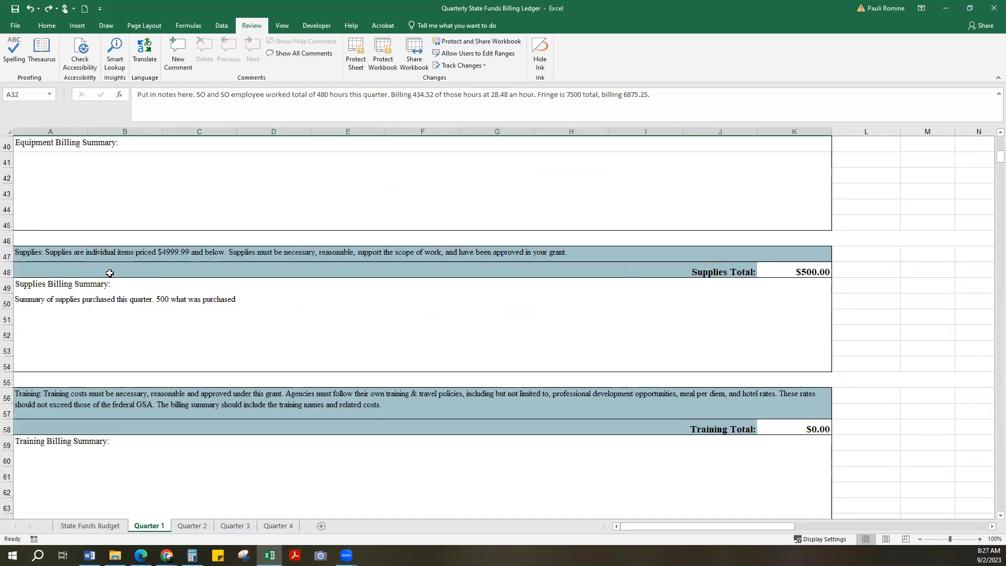
pyautogui.click(99, 316)
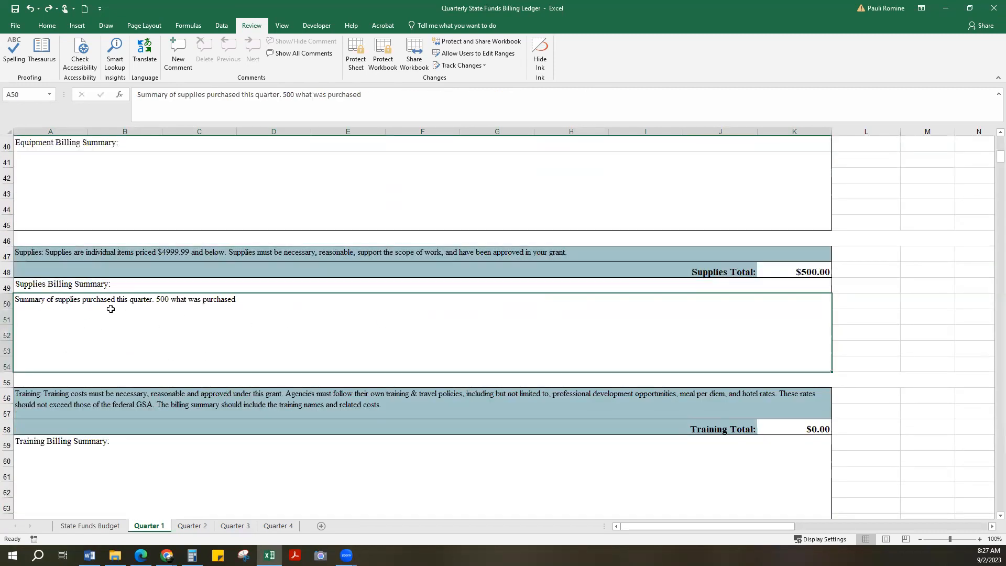
pyautogui.doubleClick(249, 299)
pyautogui.moveTo(236, 299); pyautogui.dragTo(156, 299)
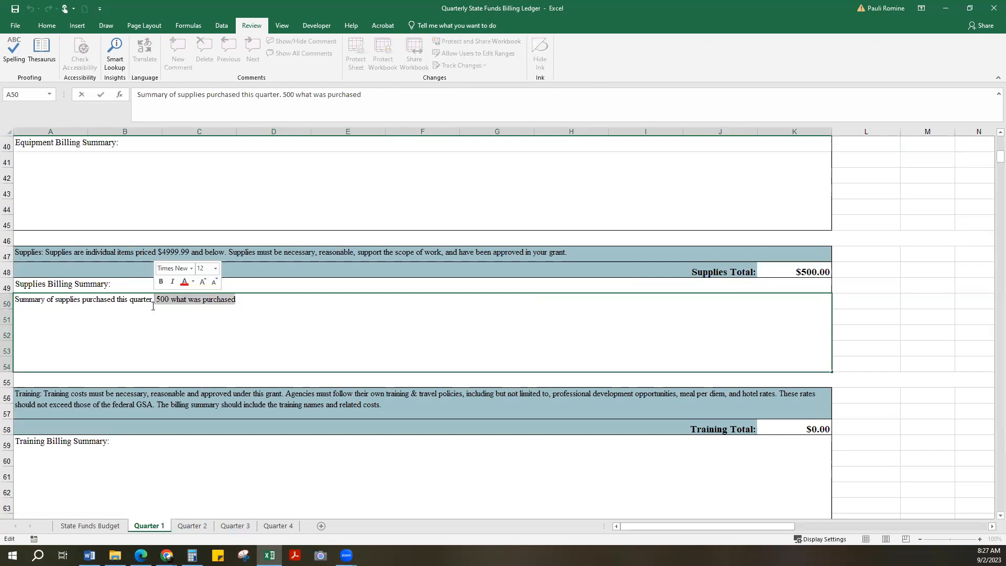
pyautogui.click(146, 323)
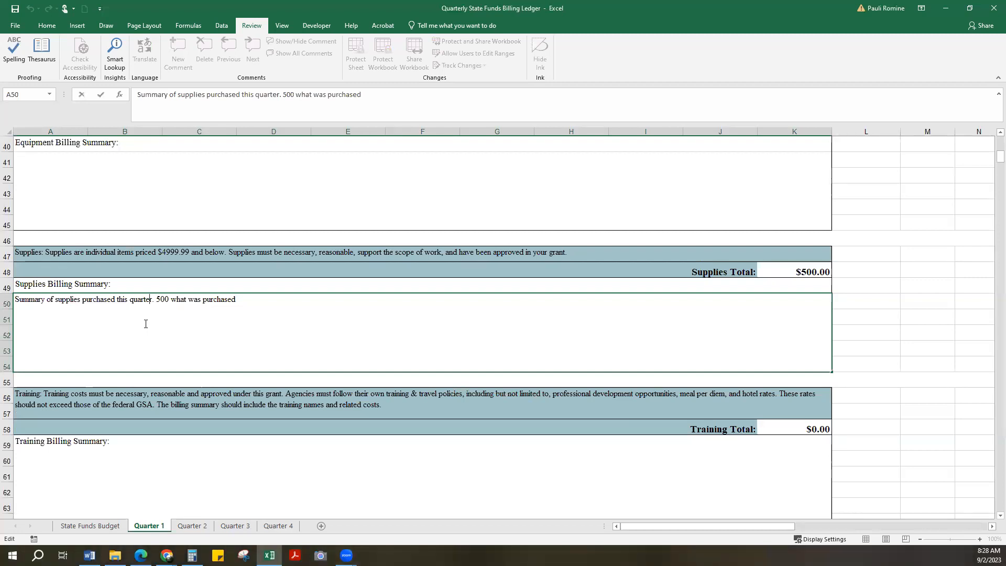
pyautogui.moveTo(245, 297); pyautogui.dragTo(15, 299)
pyautogui.click(145, 364)
pyautogui.click(786, 269)
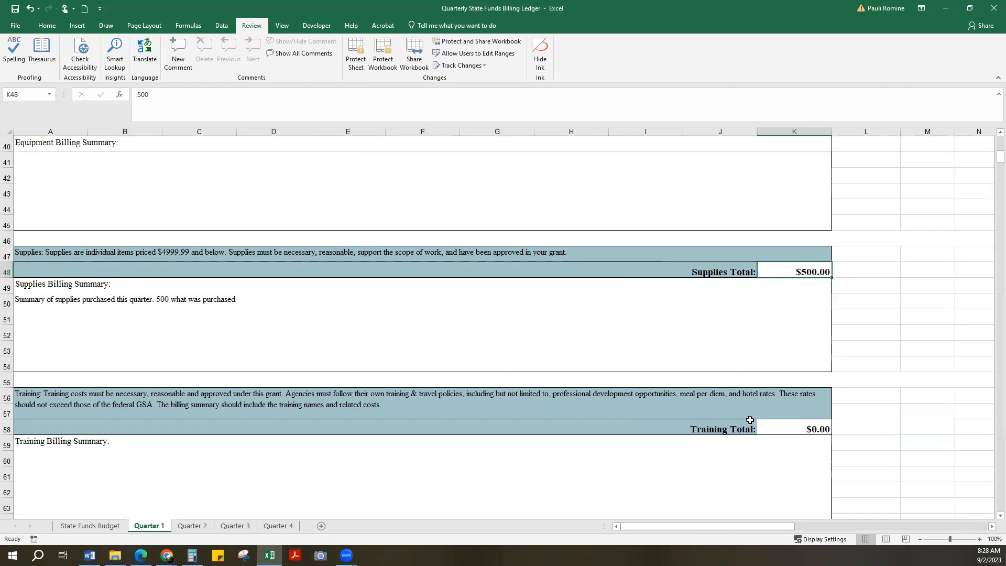
# - Select row 9 of the Billing Summary to review the requested reimbursement totals
pyautogui.scroll(10, 730, 378)
pyautogui.scroll(3, 747, 369)
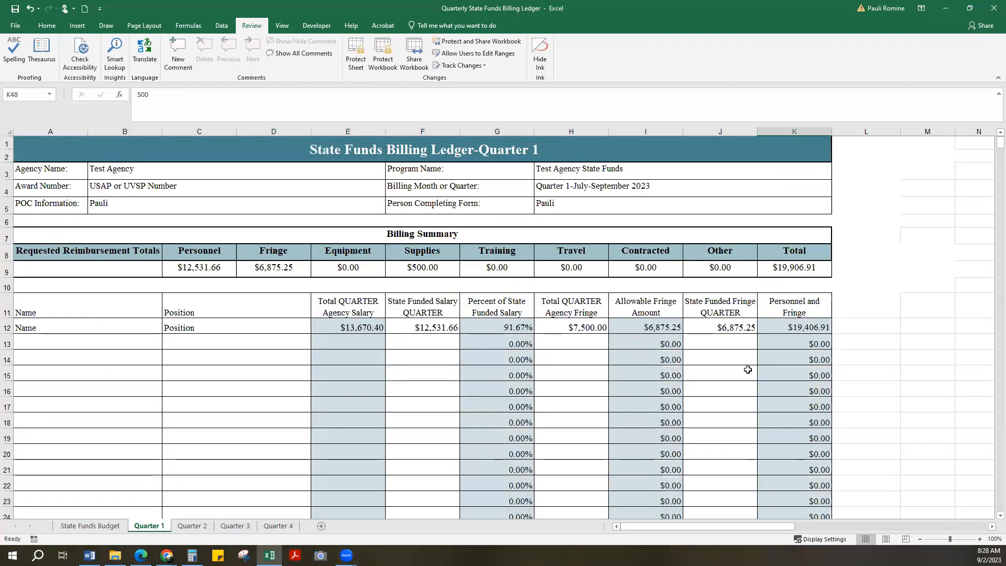
pyautogui.click(24, 272)
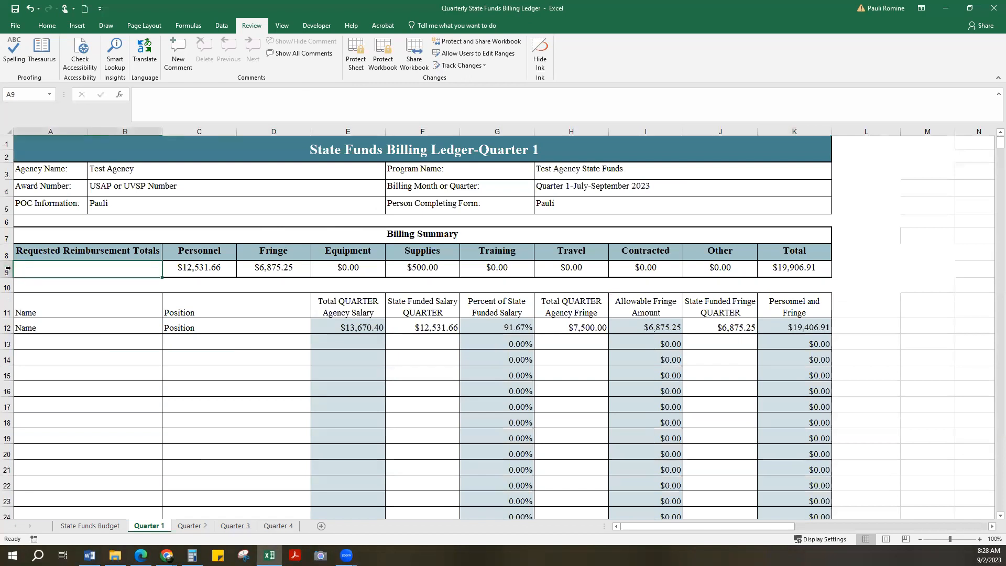
pyautogui.hotkey('shift', 'space')
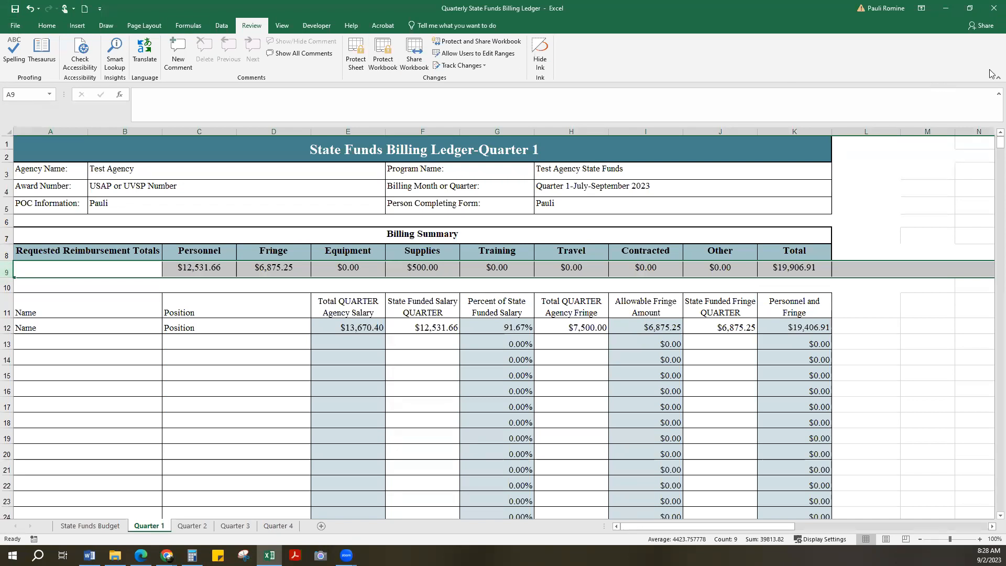
# - Switch to the Utah Office for Victims of Crime portal in Chrome and open the State Funding 2023-2024 application's payment requests
pyautogui.click(947, 10)
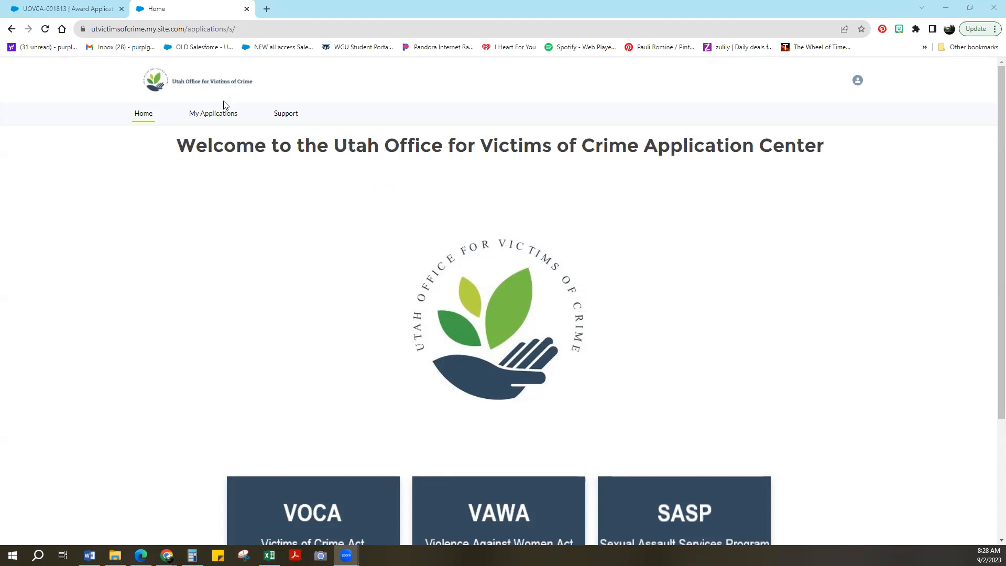
pyautogui.click(215, 118)
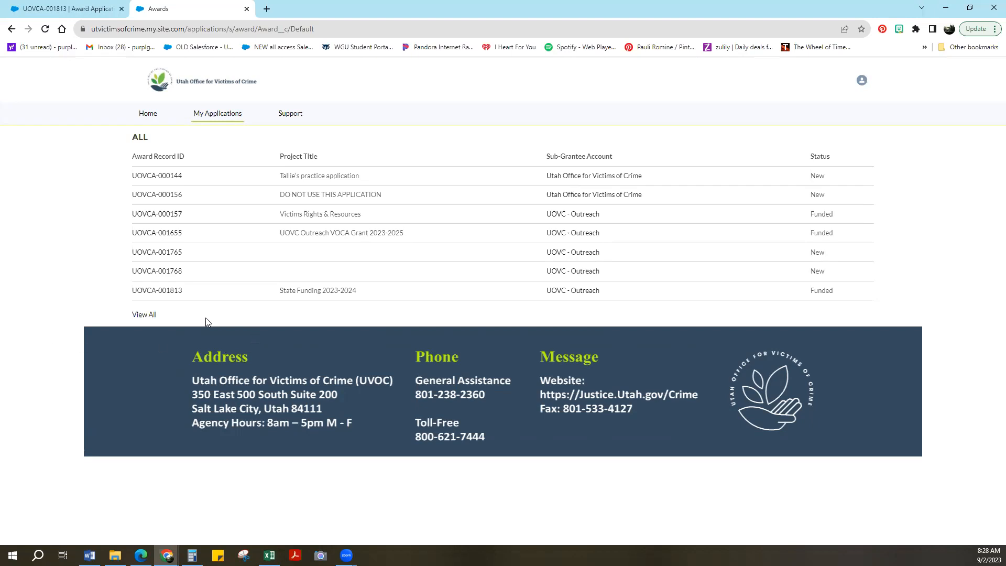
pyautogui.click(160, 290)
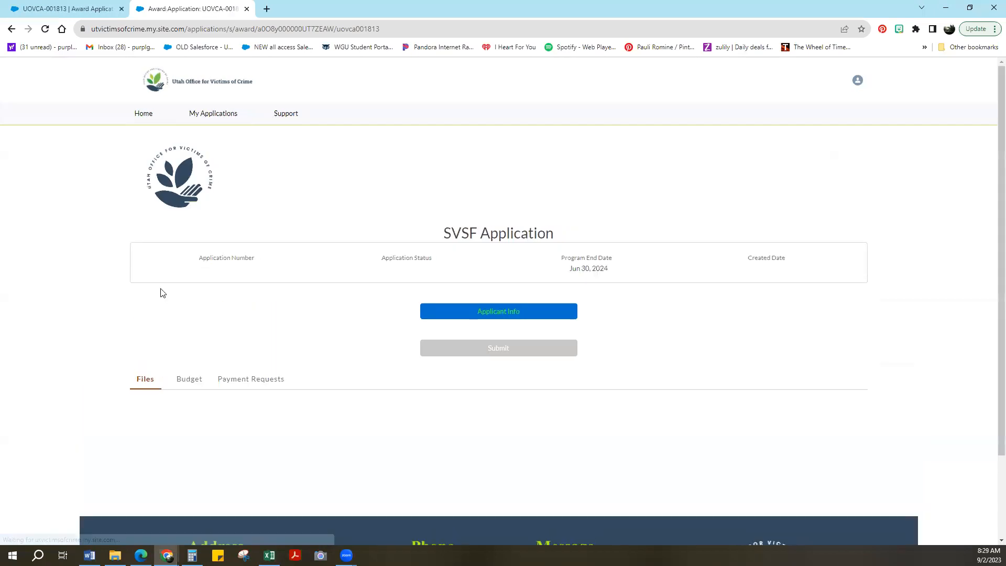
pyautogui.scroll(-1, 134, 410)
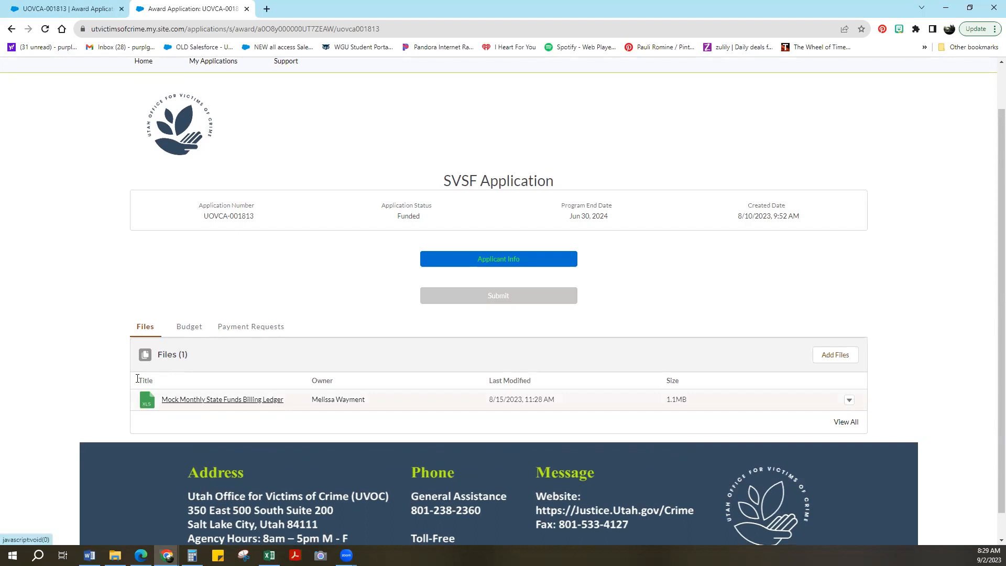
pyautogui.click(246, 327)
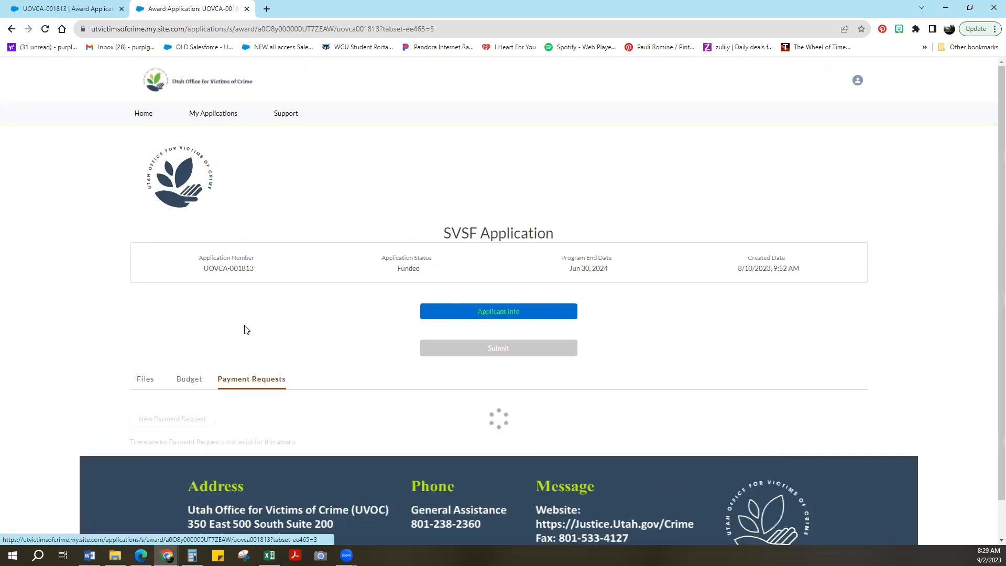
# - Create a new payment request for the award with Year 1 and payment quarter 1, leaving the payment month unselected
pyautogui.scroll(-1, 246, 329)
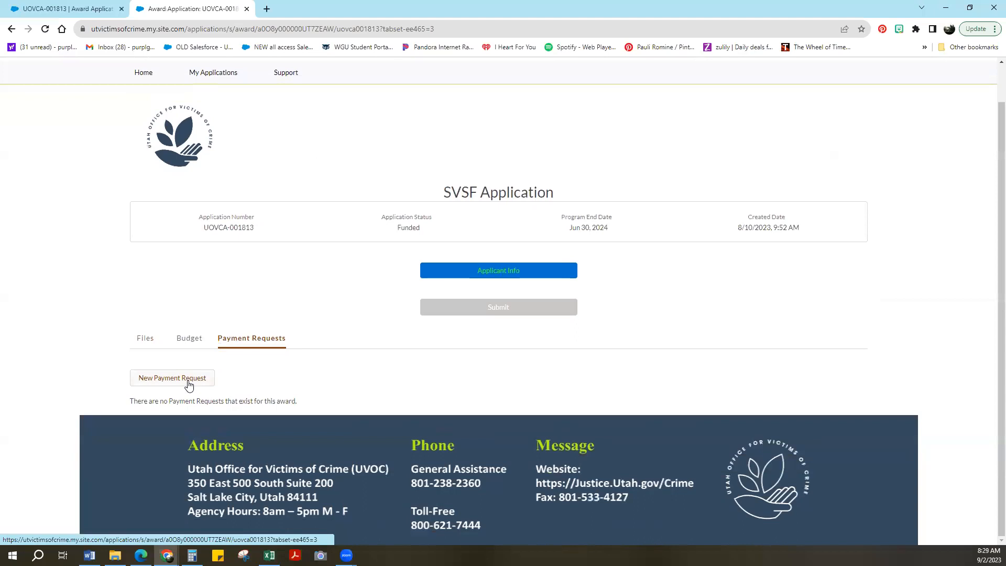
pyautogui.click(187, 381)
pyautogui.scroll(-2, 190, 381)
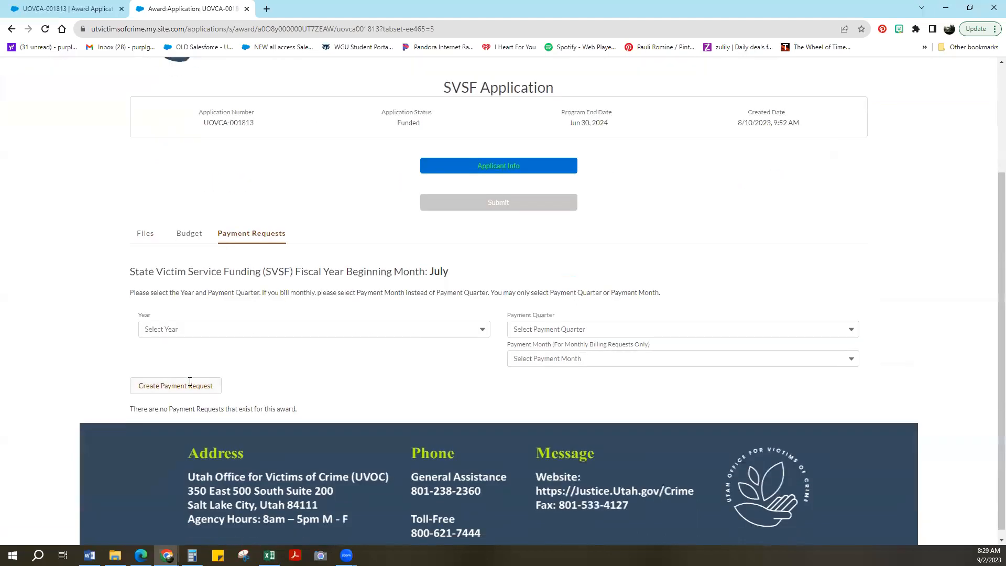
pyautogui.click(252, 328)
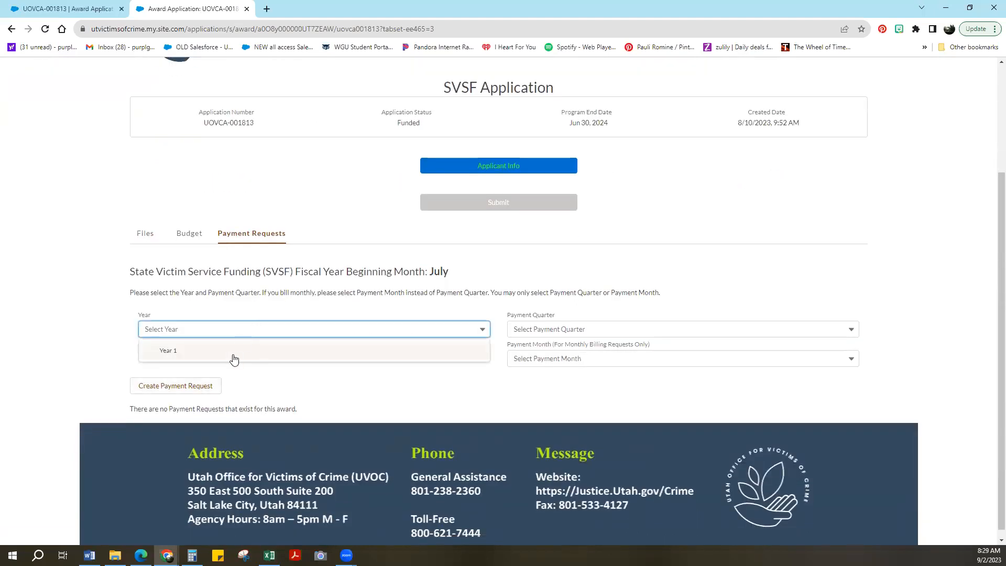
pyautogui.click(235, 356)
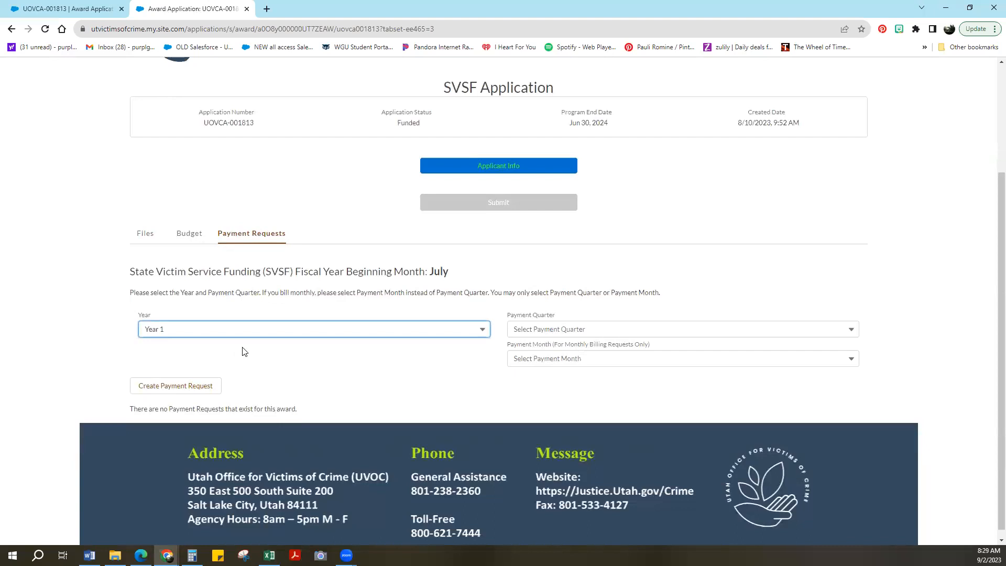
pyautogui.click(571, 330)
pyautogui.click(542, 372)
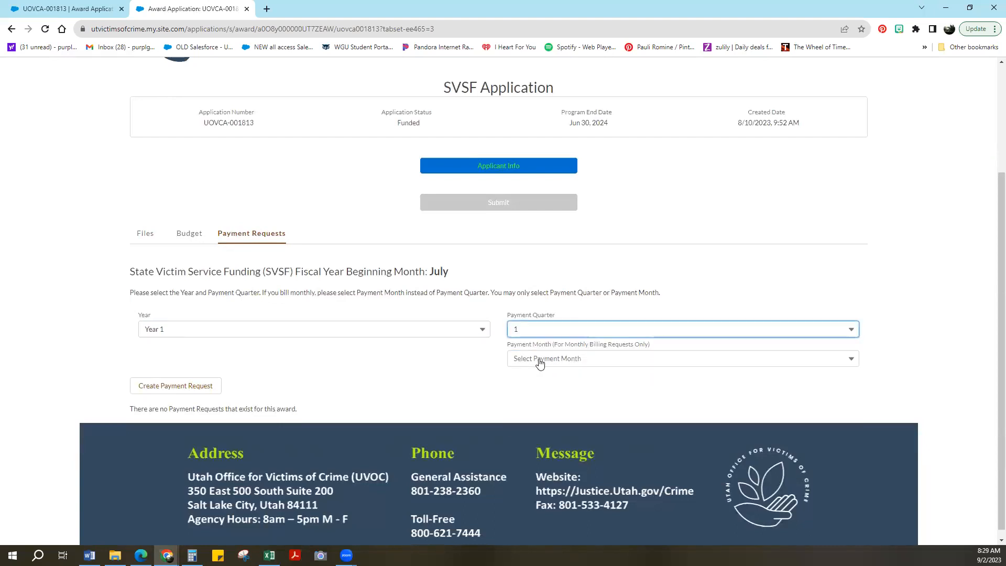
pyautogui.click(539, 360)
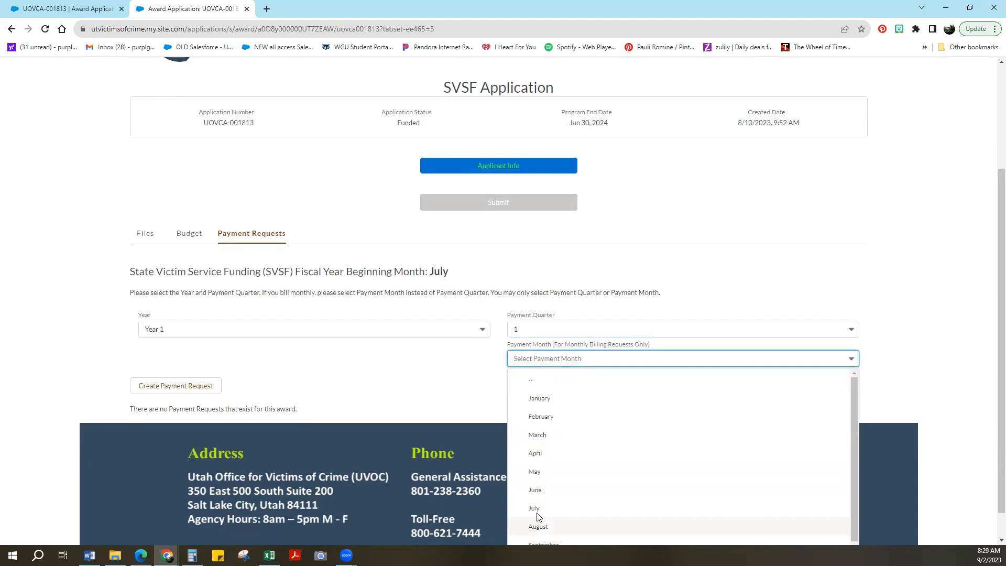
pyautogui.click(440, 385)
pyautogui.click(183, 390)
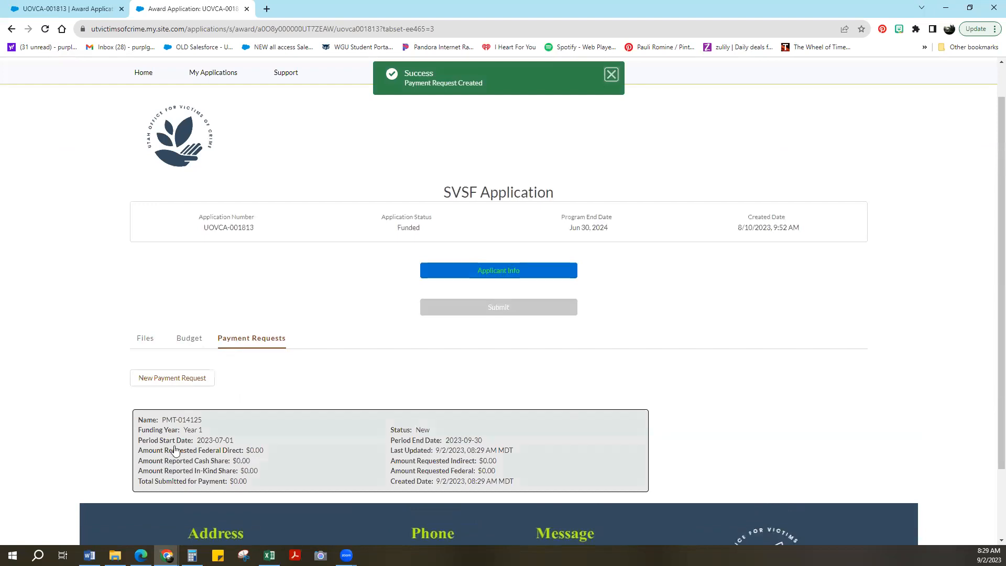
# - Open the newly created payment request and look at its file upload option without attaching a file
pyautogui.scroll(-2, 276, 262)
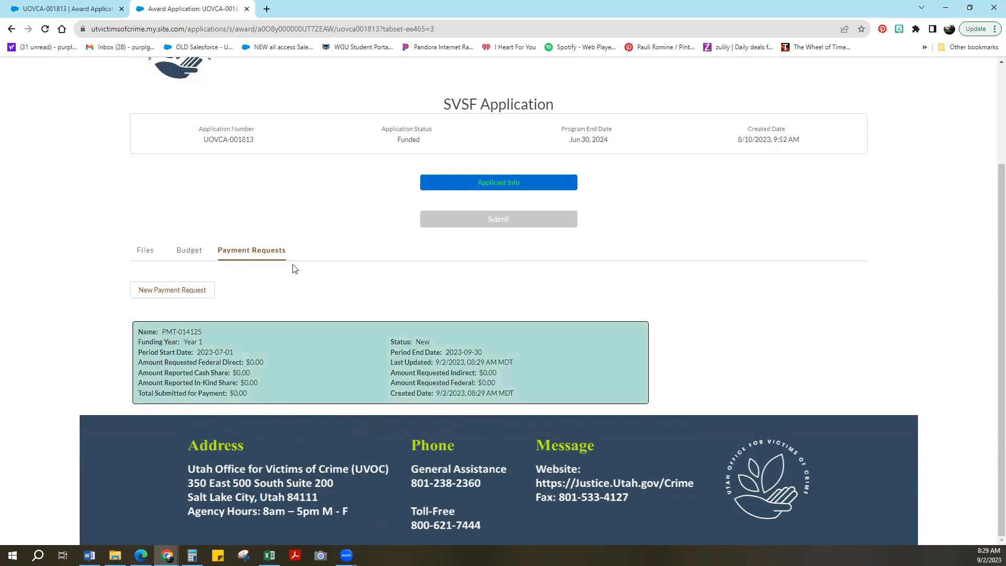
pyautogui.click(309, 361)
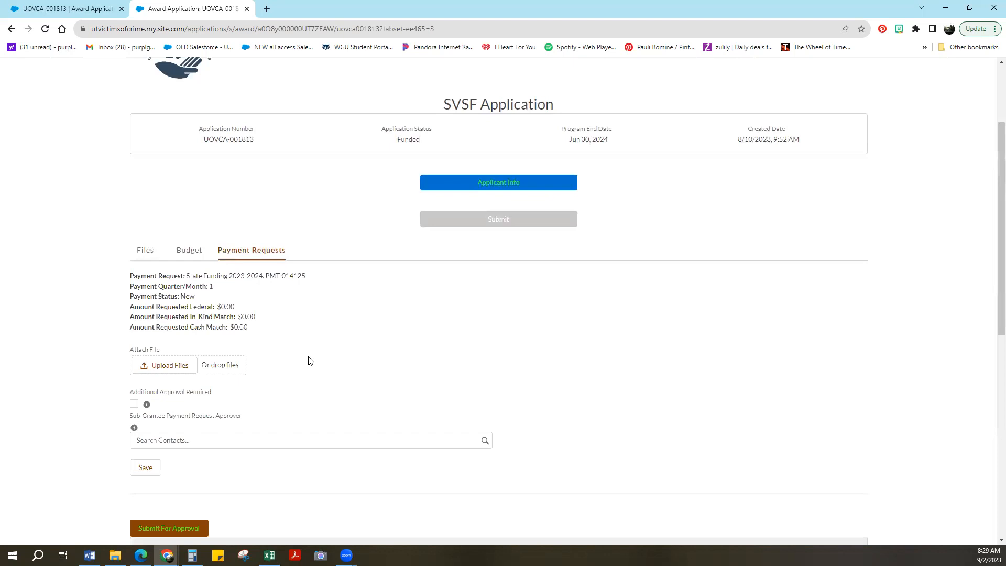
pyautogui.scroll(-3, 302, 363)
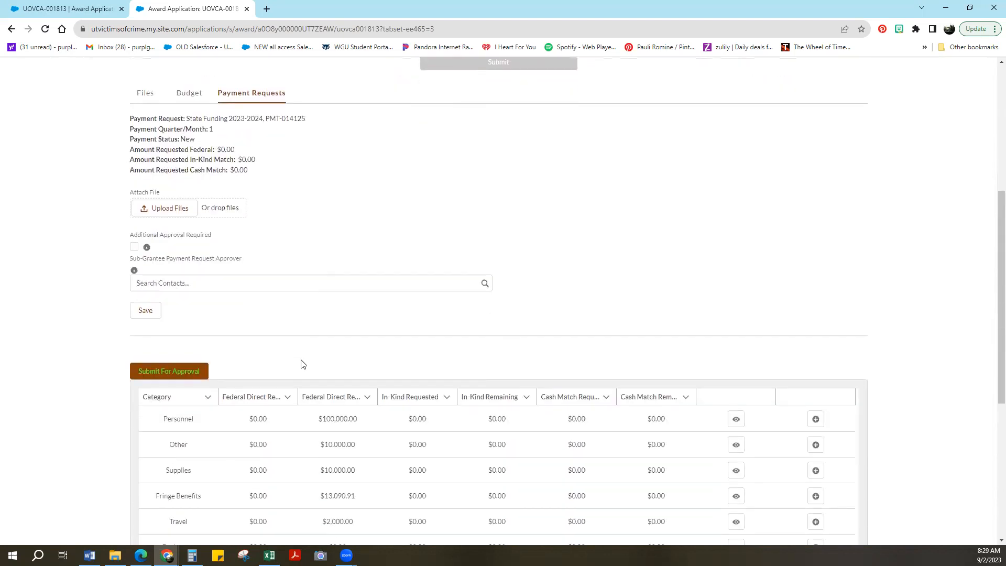
pyautogui.click(179, 216)
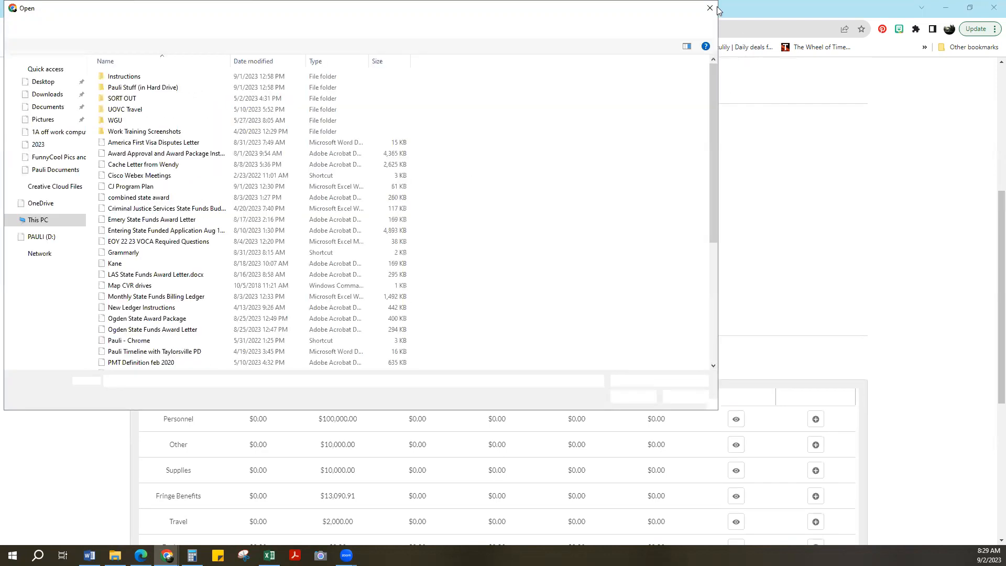
pyautogui.click(711, 8)
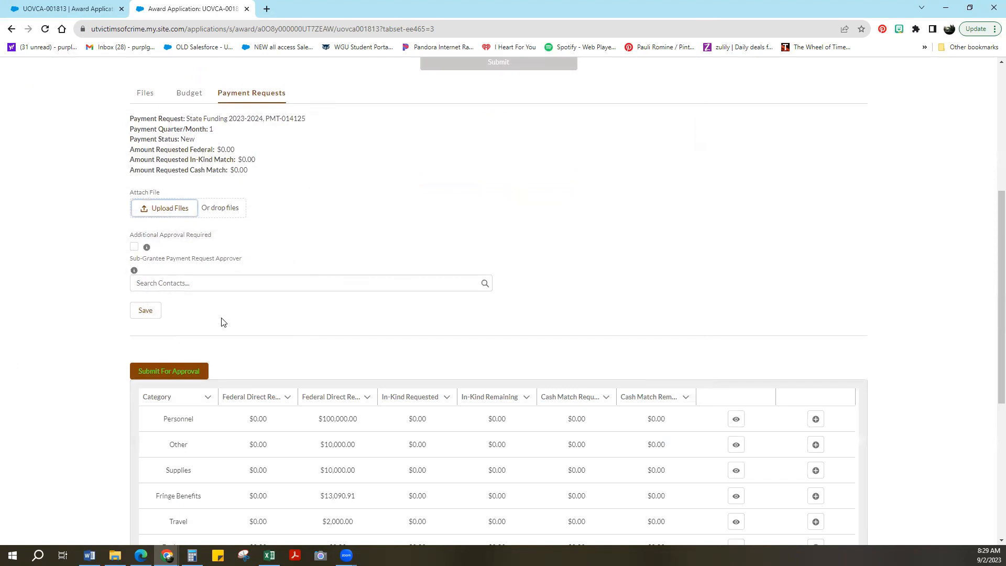
# - Add a Personnel detail line to the payment request and set its funding source to Federal
pyautogui.scroll(-3, 220, 321)
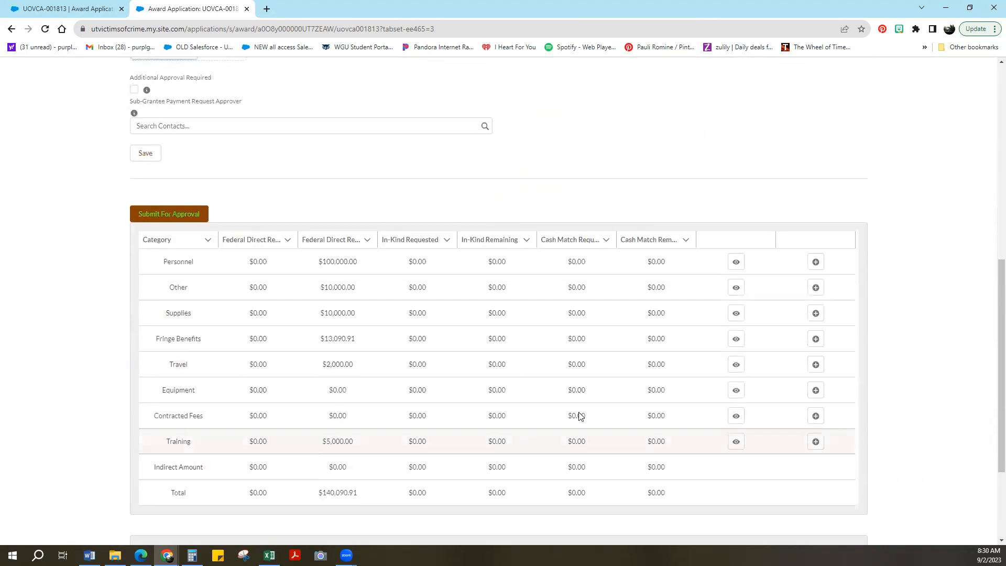
pyautogui.moveTo(269, 555)
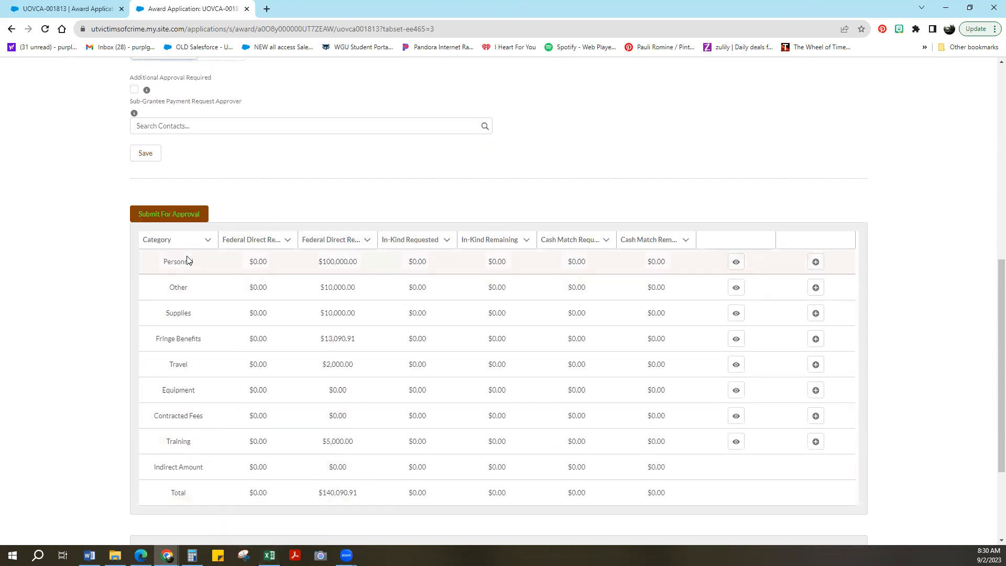
pyautogui.scroll(-1, 188, 259)
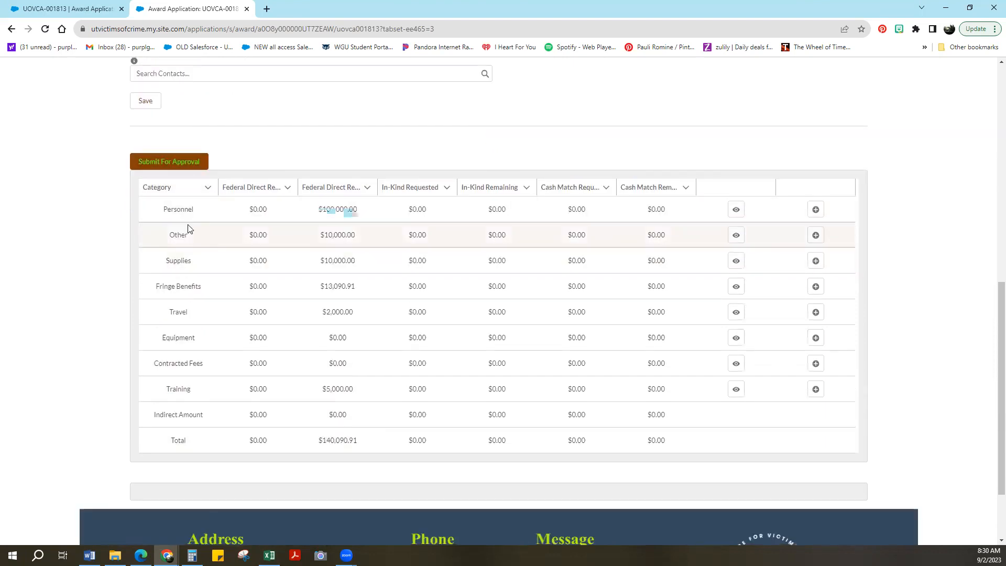
pyautogui.click(815, 210)
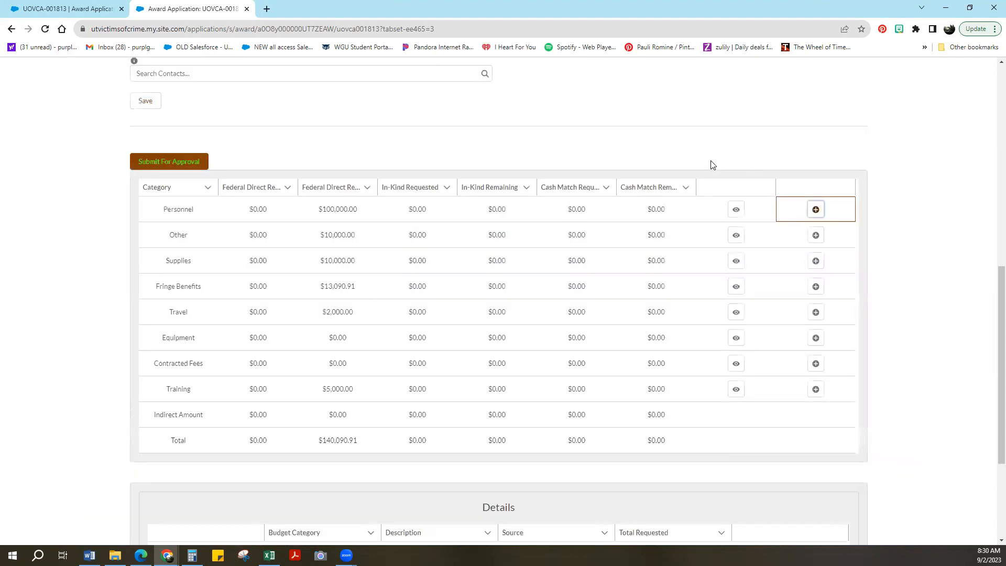
pyautogui.scroll(-1, 597, 435)
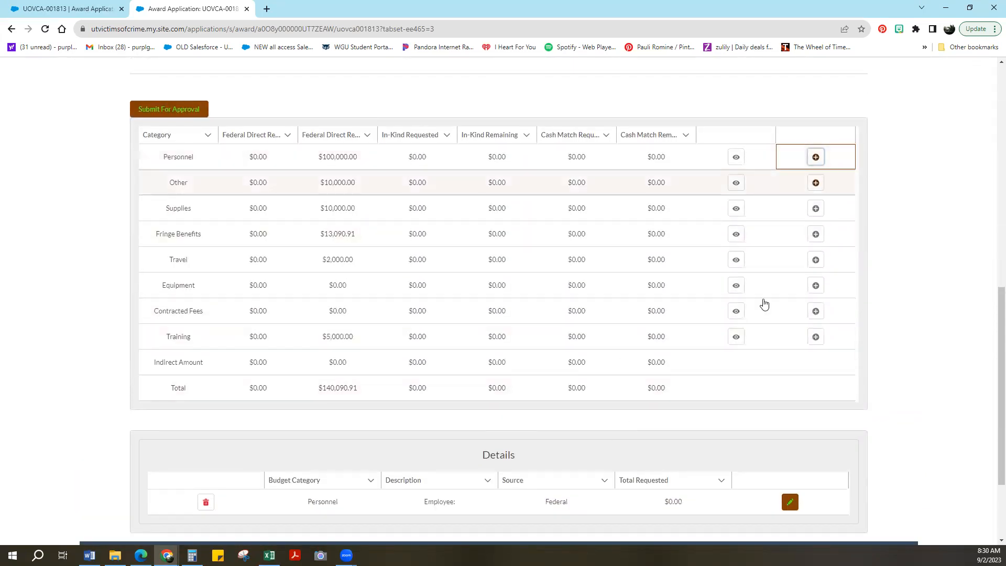
pyautogui.scroll(-1, 442, 463)
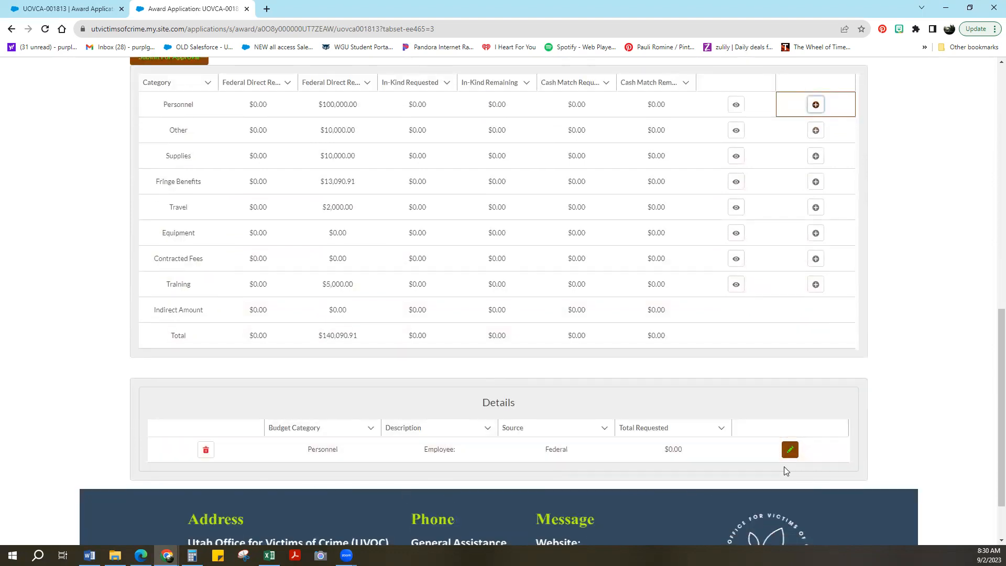
pyautogui.click(791, 450)
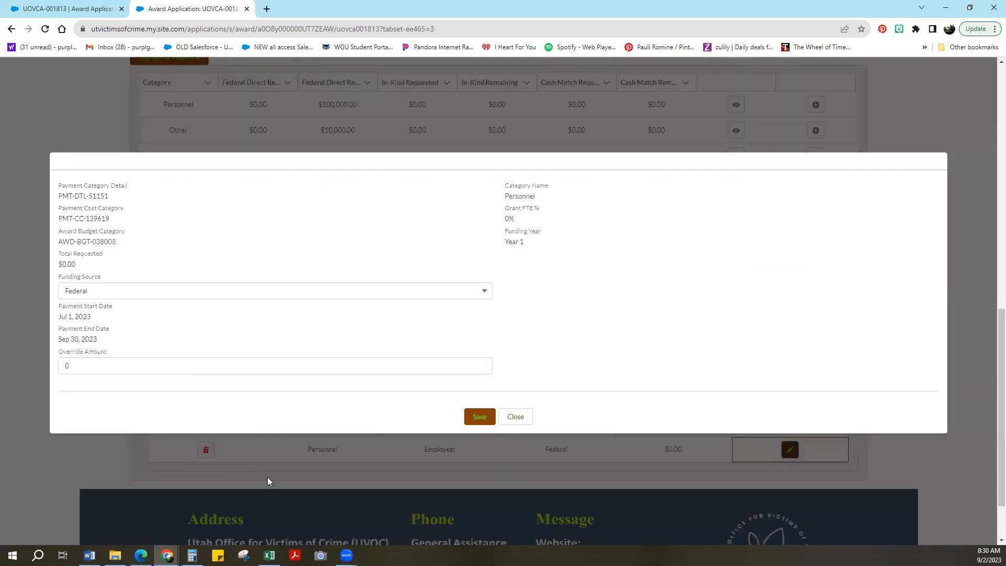
pyautogui.click(113, 296)
pyautogui.click(105, 312)
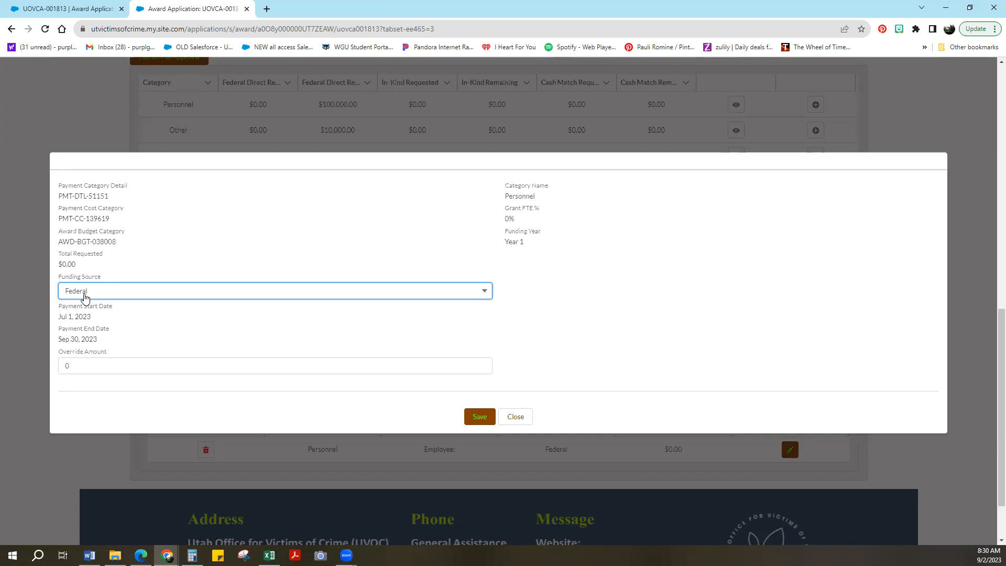
# - Enter 19650 as the override amount of the Personnel detail line
pyautogui.moveTo(77, 366); pyautogui.dragTo(14, 364)
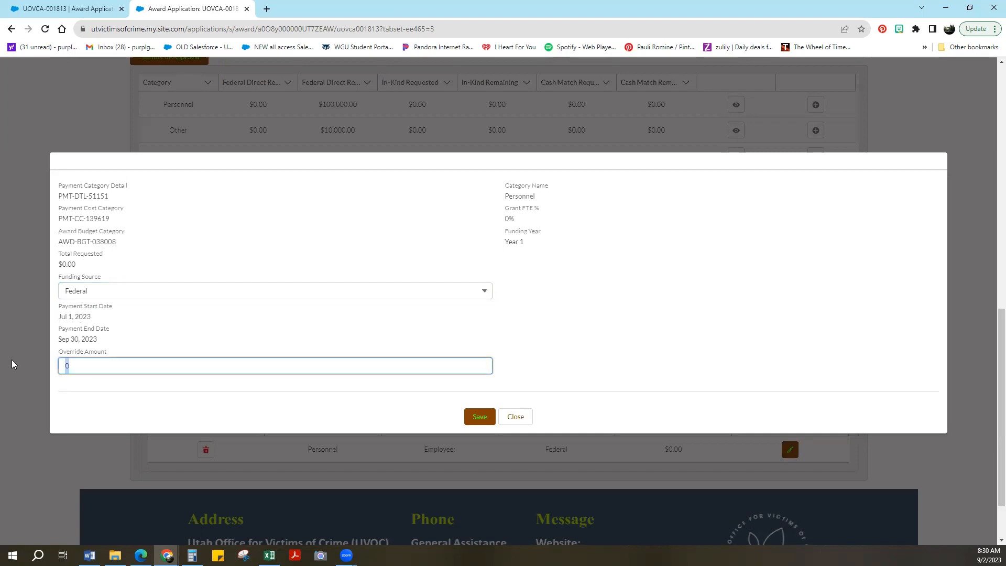
pyautogui.write('19650')
pyautogui.click(72, 399)
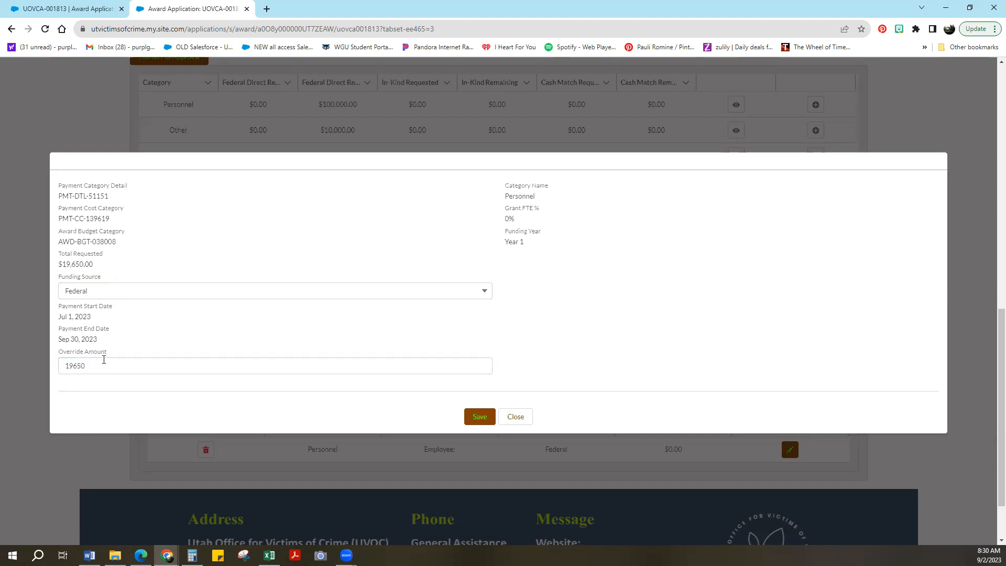
# - Check the Personnel total in the Excel billing ledger, then set the Personnel override amount to 12531 in the Chrome portal and save the line
pyautogui.click(269, 555)
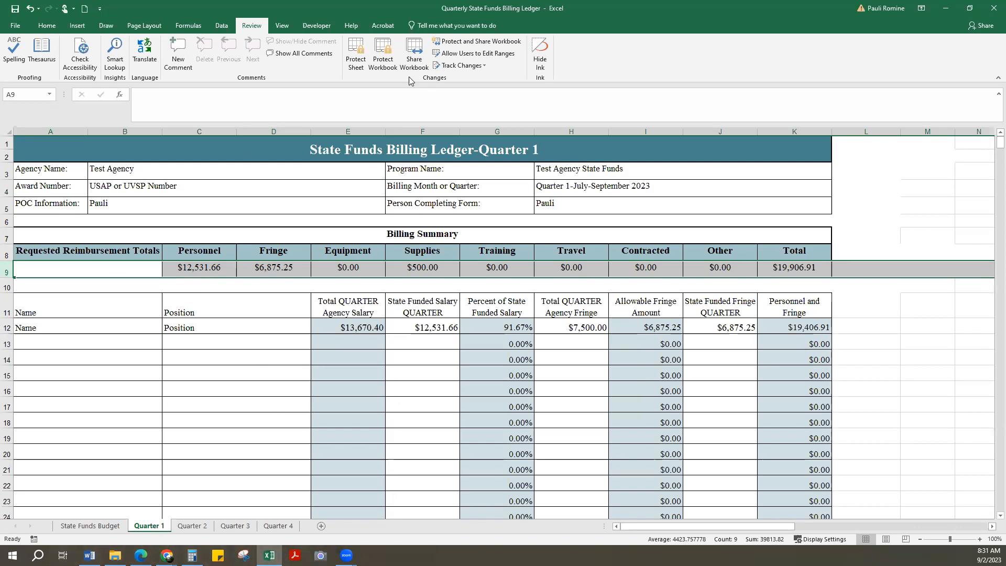
pyautogui.click(945, 8)
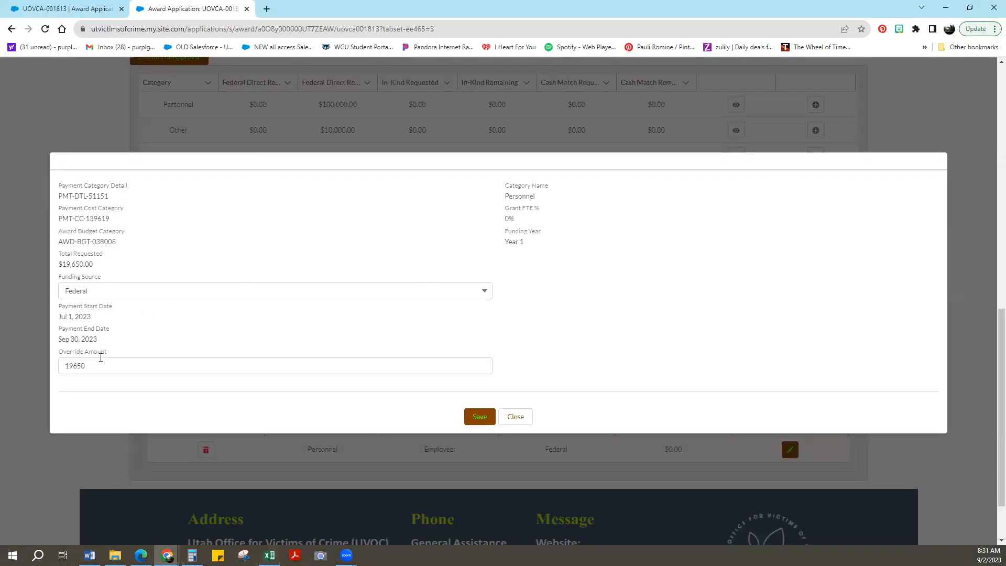
pyautogui.press('Tab')
pyautogui.write('1253')
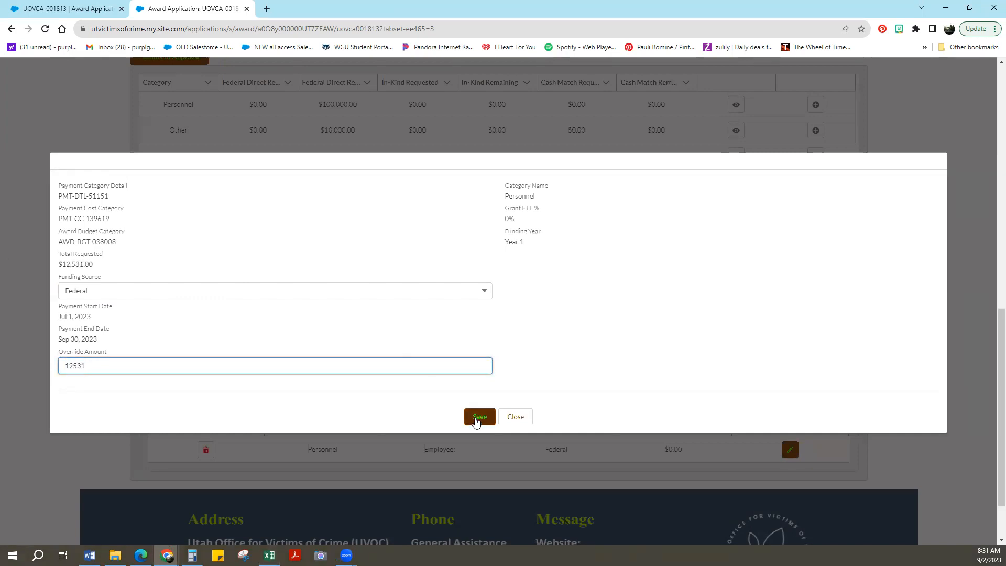
pyautogui.click(476, 418)
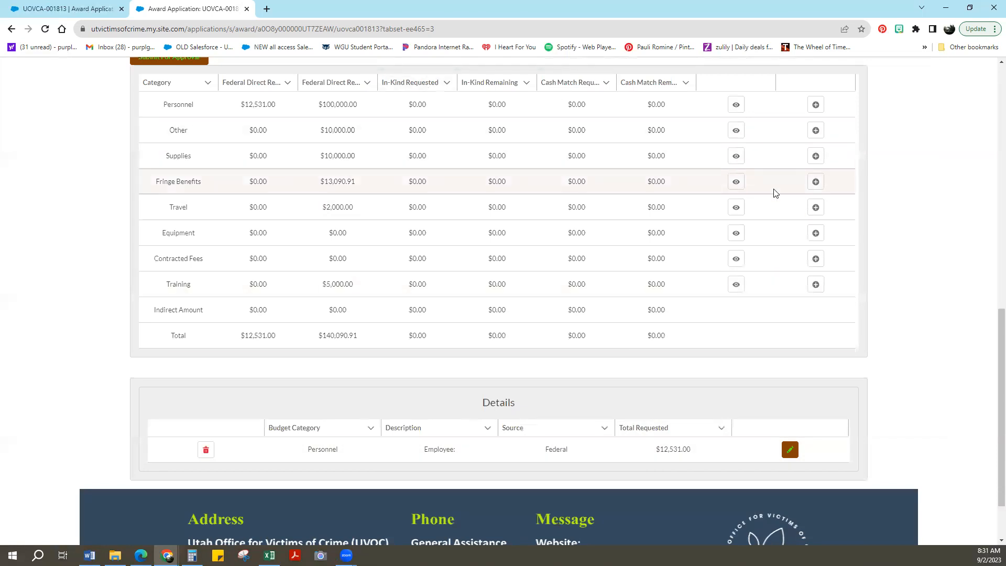
# - Add a Fringe Benefits detail line, check the Fringe total in the Excel ledger, and save the line with an override amount of 6875
pyautogui.click(815, 182)
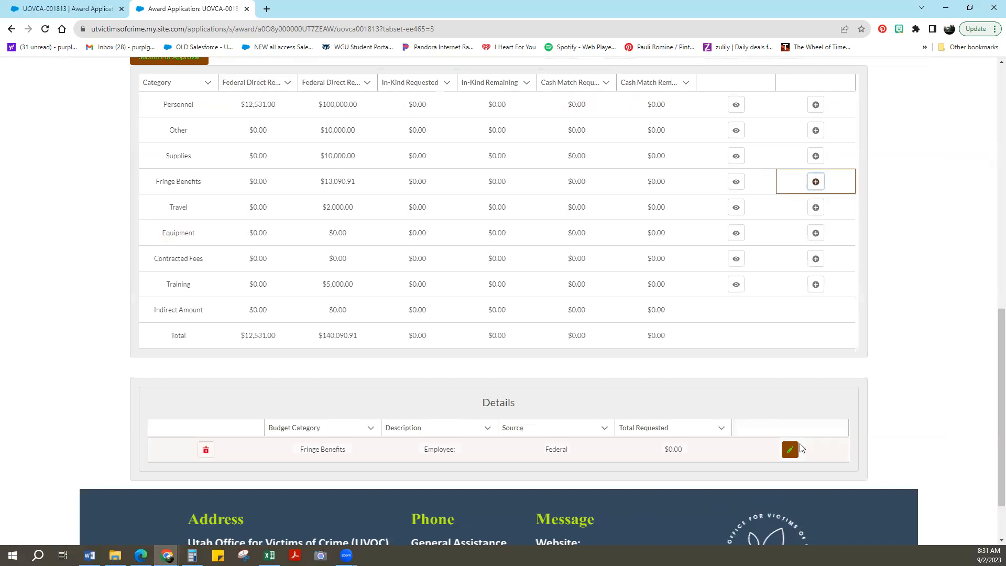
pyautogui.click(790, 449)
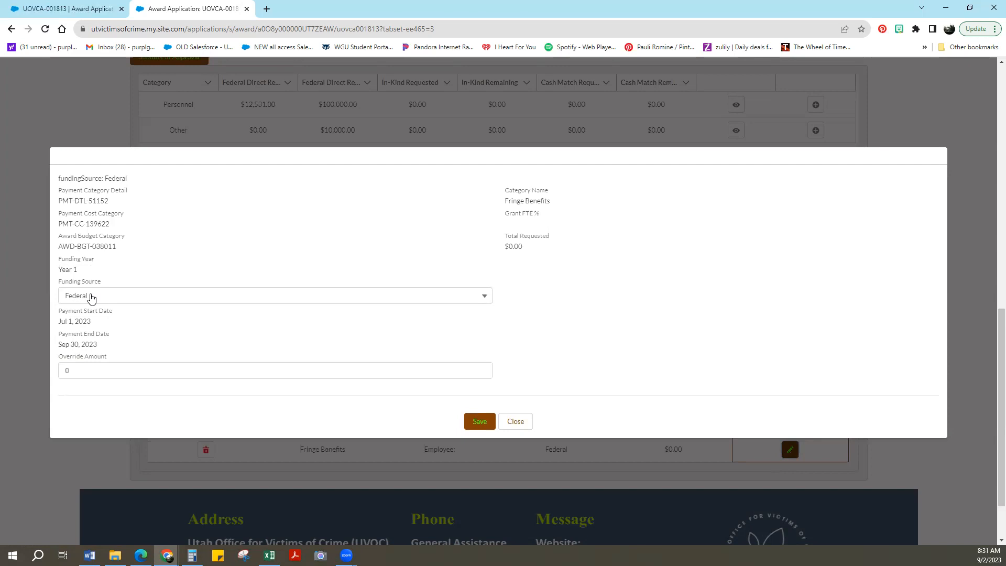
pyautogui.doubleClick(67, 370)
pyautogui.click(269, 555)
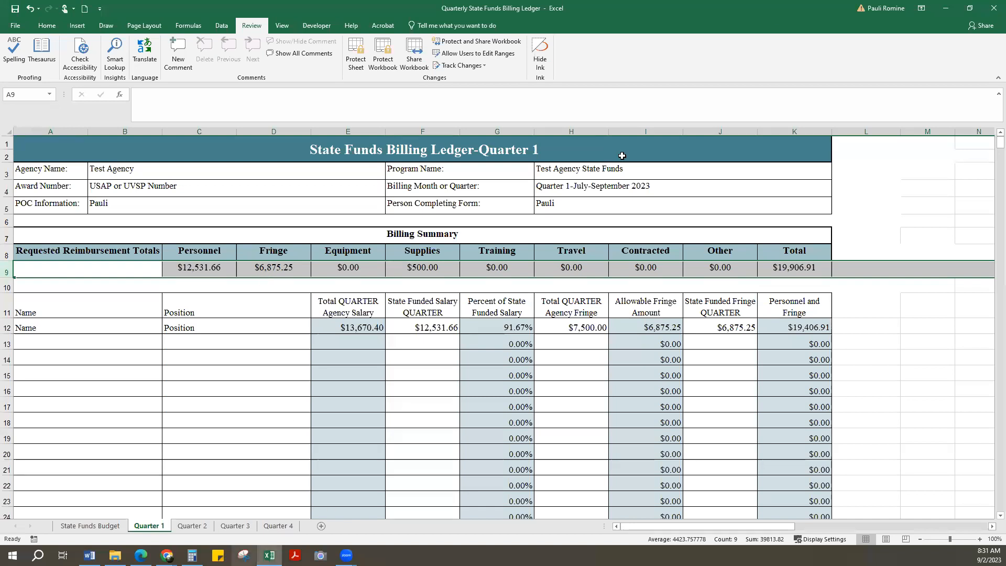
pyautogui.hotkey('alt', 'Tab')
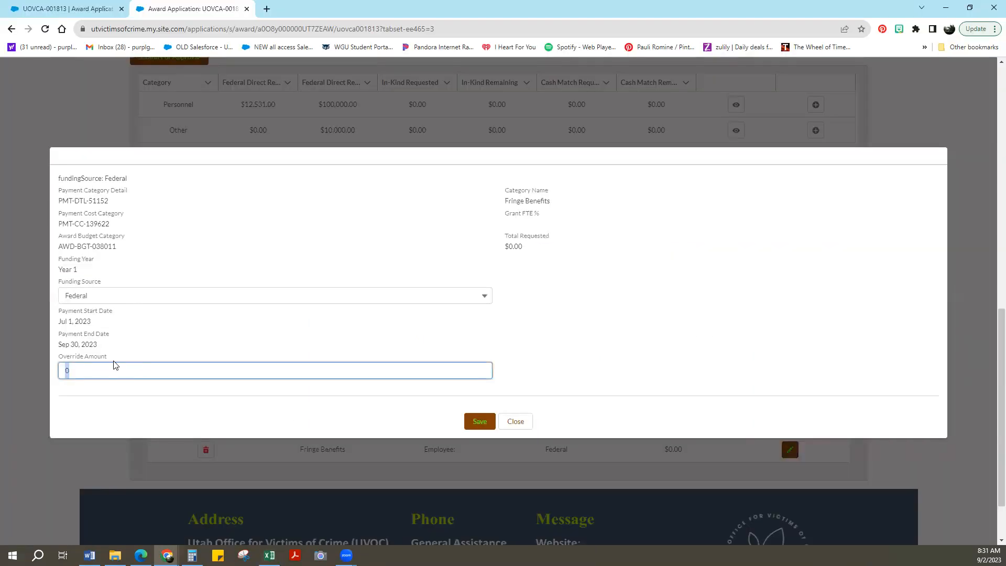
pyautogui.hotkey('ctrl', 'a')
pyautogui.write('6875')
pyautogui.click(478, 422)
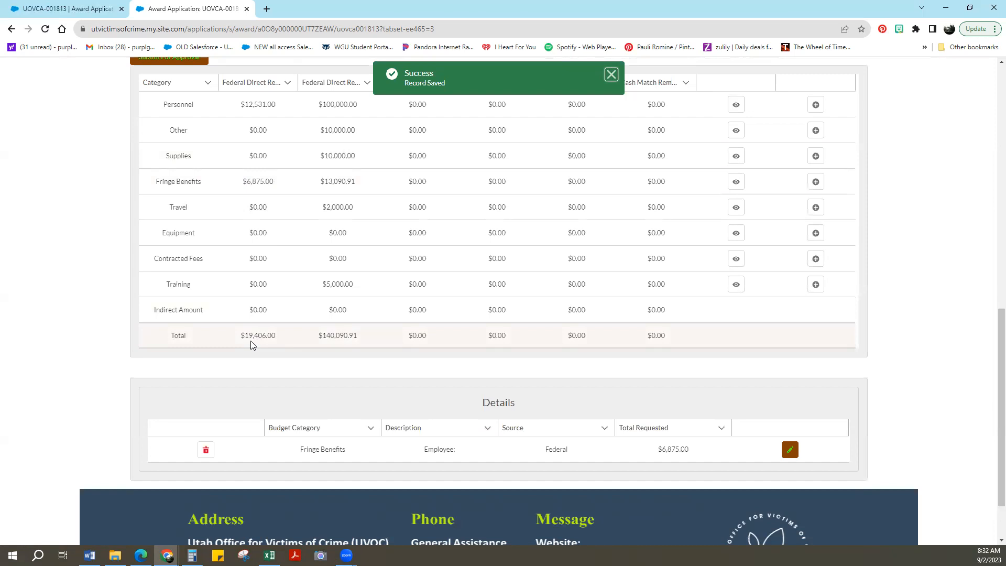
# - Add a Supplies detail line, check the Supplies total in the Excel ledger, and save the line in the Chrome portal with an override amount of 500
pyautogui.click(818, 158)
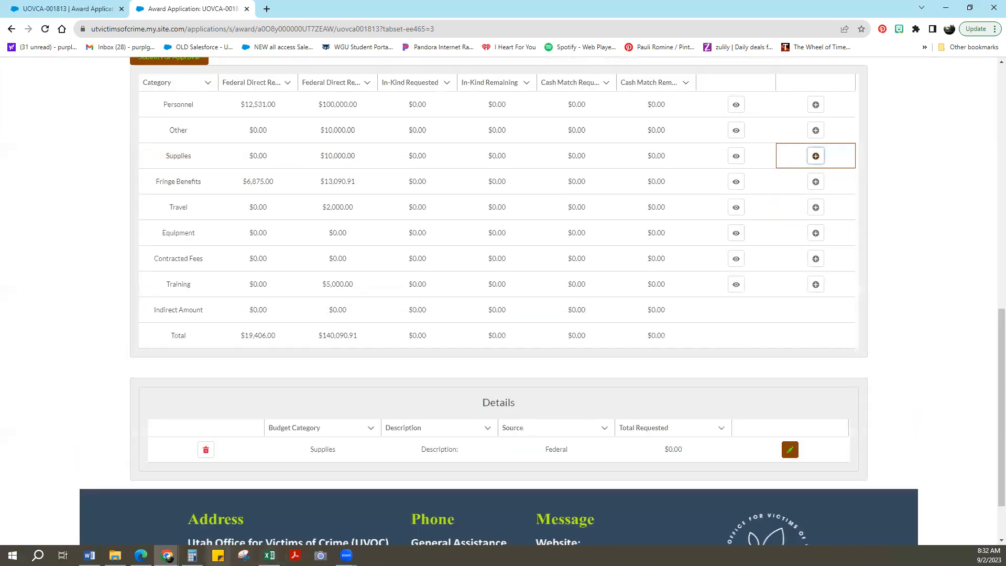
pyautogui.click(269, 555)
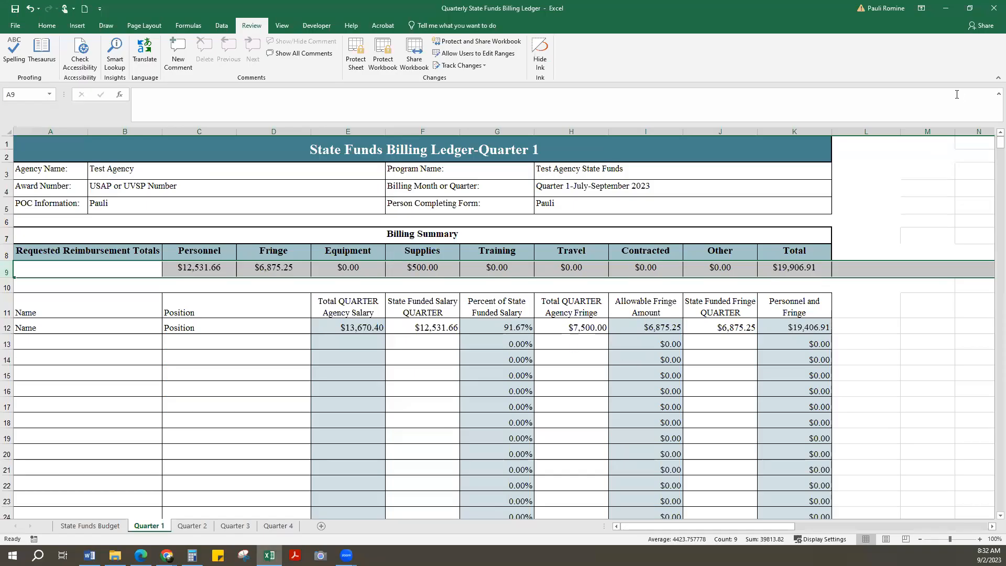
pyautogui.click(946, 8)
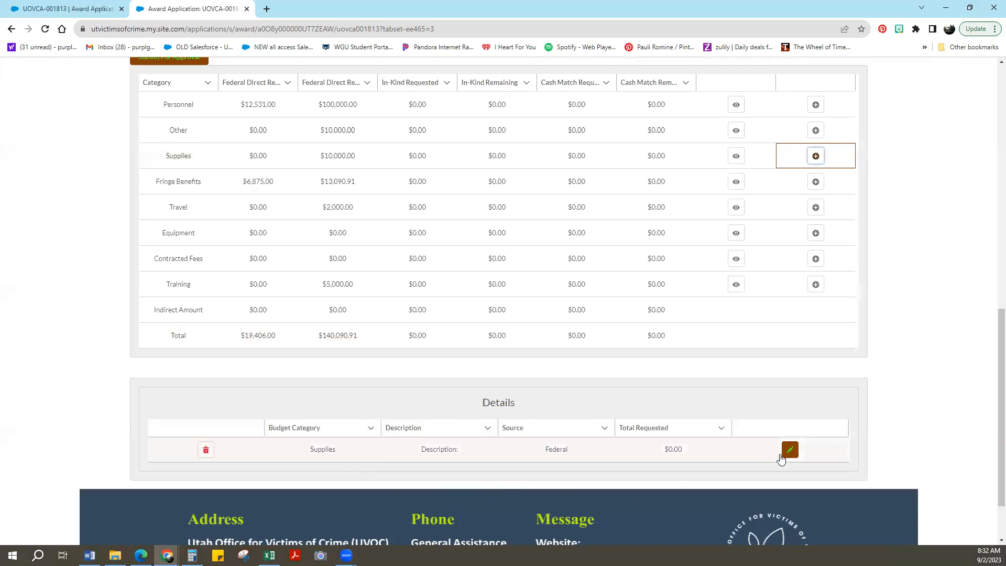
pyautogui.click(790, 450)
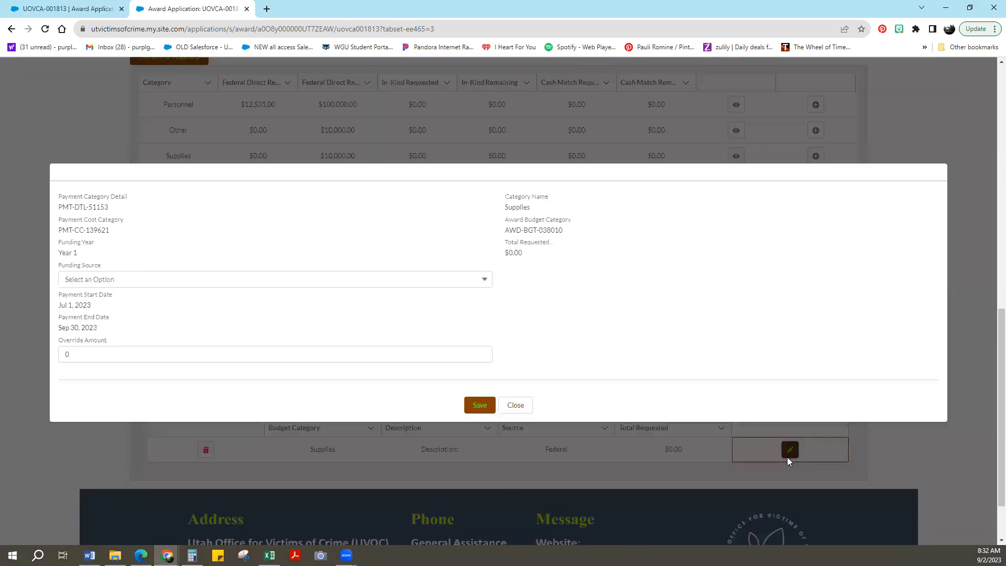
pyautogui.press('Tab')
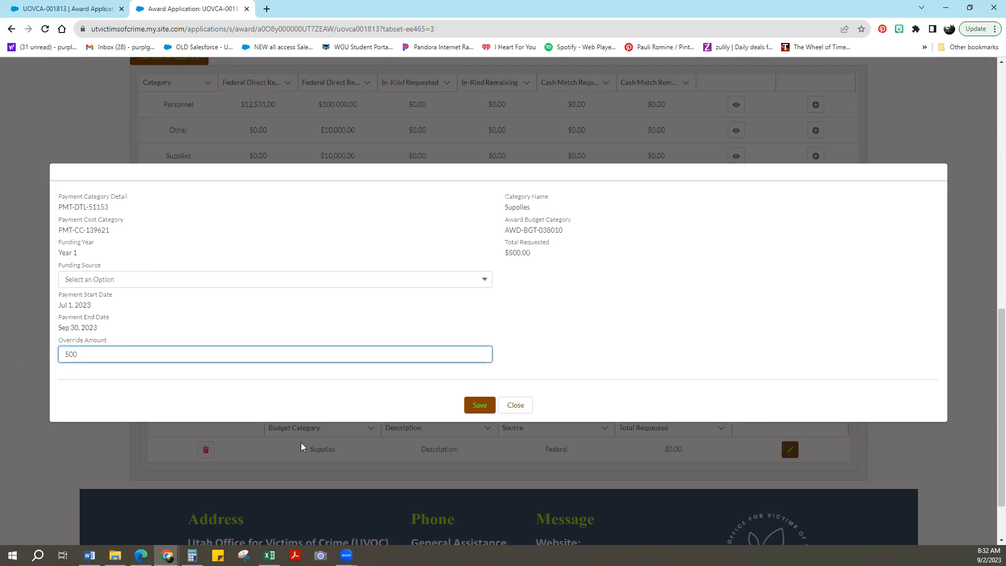
pyautogui.click(481, 404)
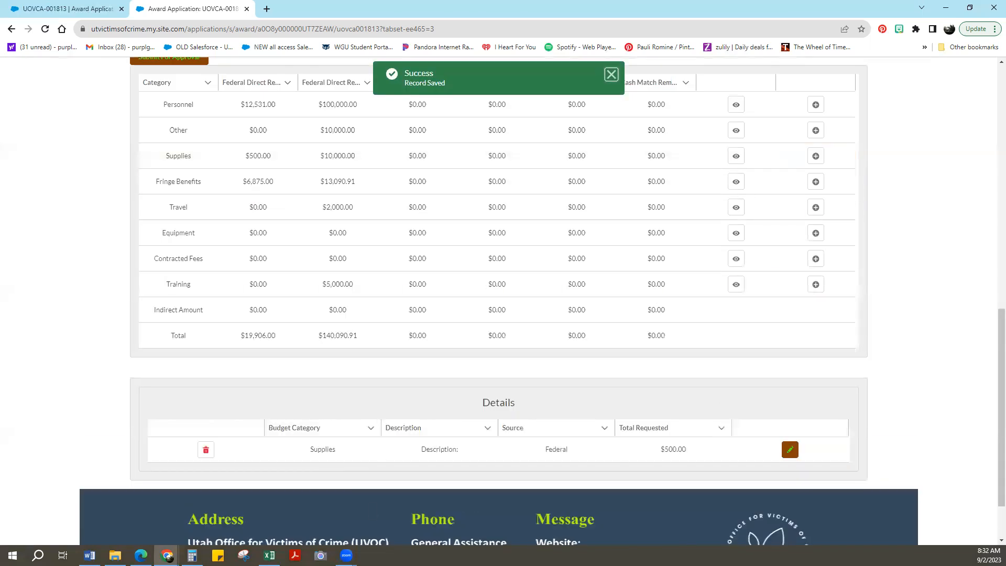
# - Review the billing summary totals in the Excel ledger, then inspect the Supplies detail line's override amount in the Chrome portal and close it
pyautogui.click(269, 556)
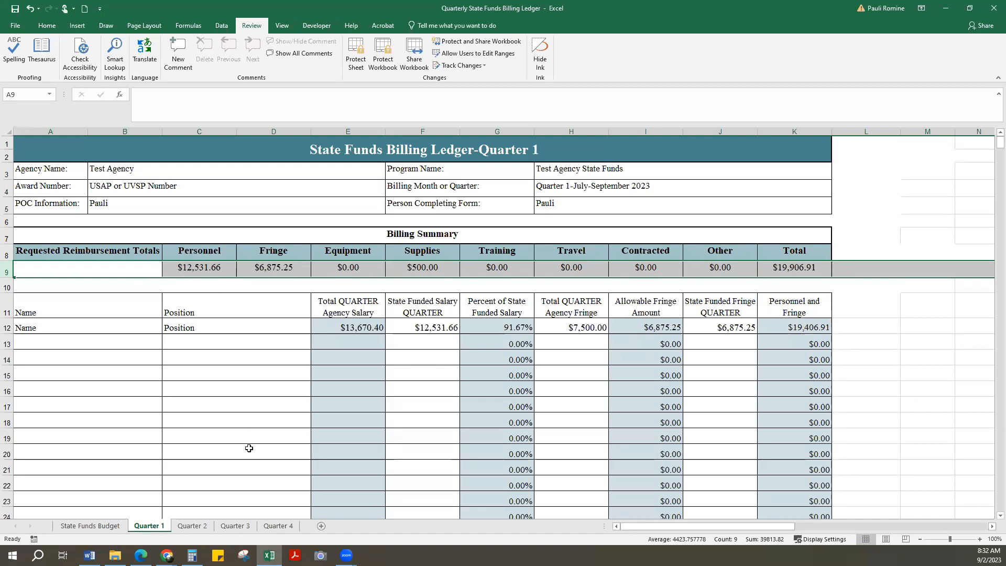
pyautogui.click(945, 10)
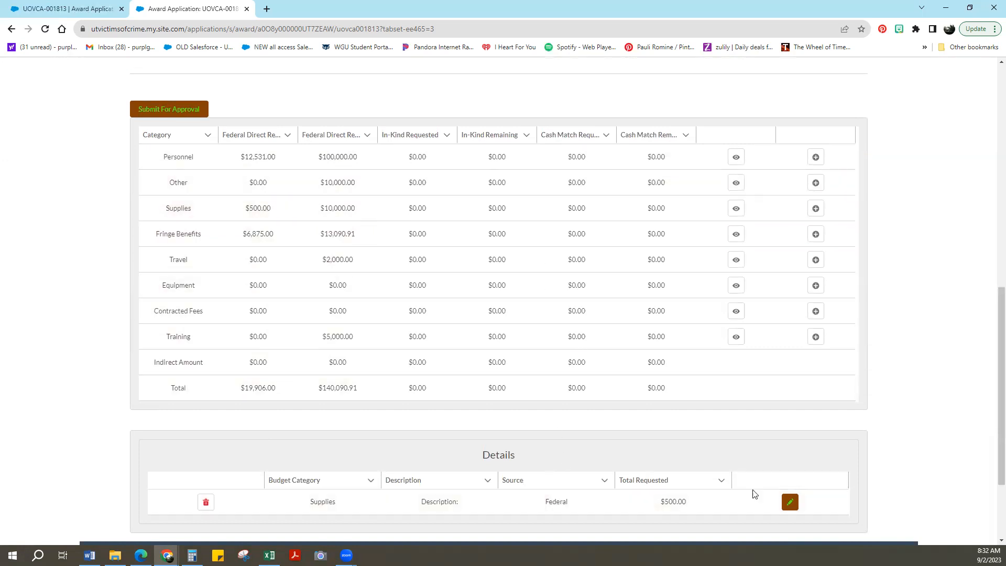
pyautogui.click(789, 502)
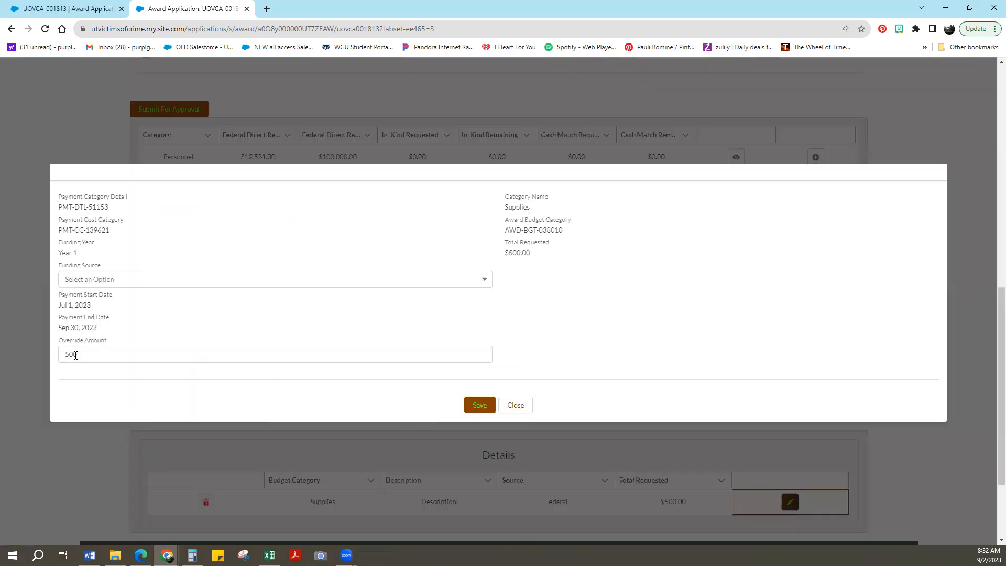
pyautogui.click(515, 405)
# - Review the payment request's summary and category amounts, then submit the request for approval
pyautogui.scroll(4, 520, 409)
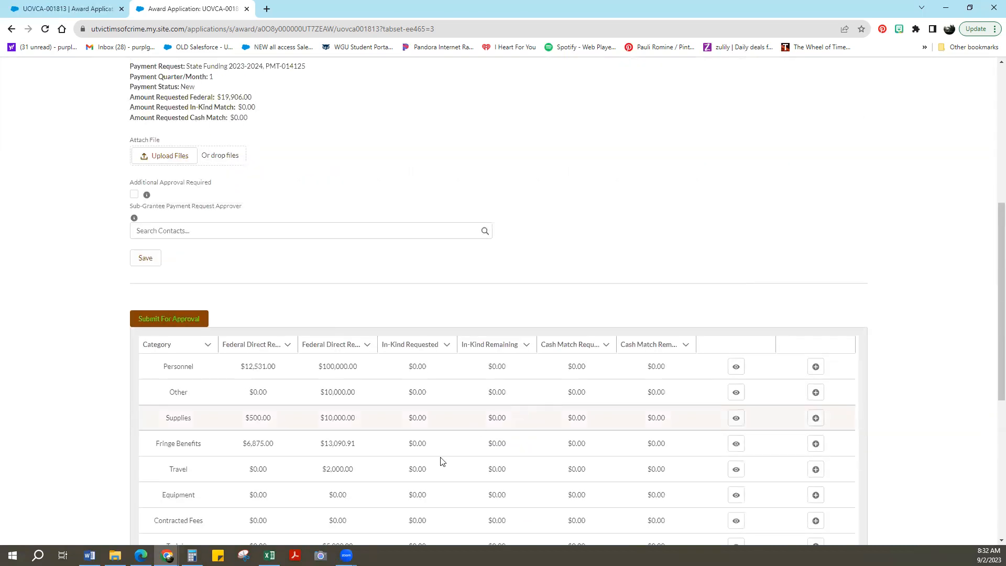
pyautogui.scroll(-2, 431, 478)
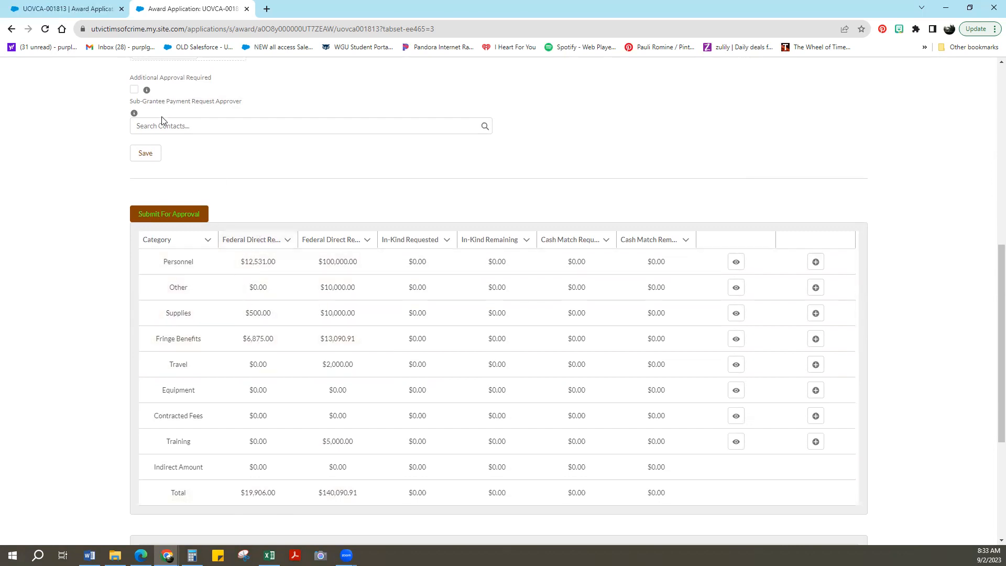
pyautogui.scroll(2, 160, 131)
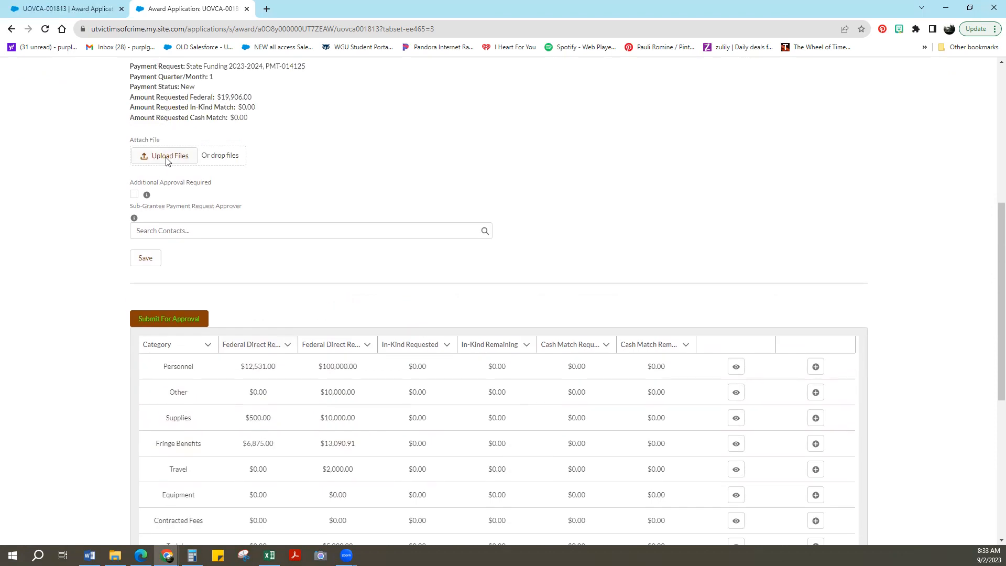
pyautogui.click(152, 319)
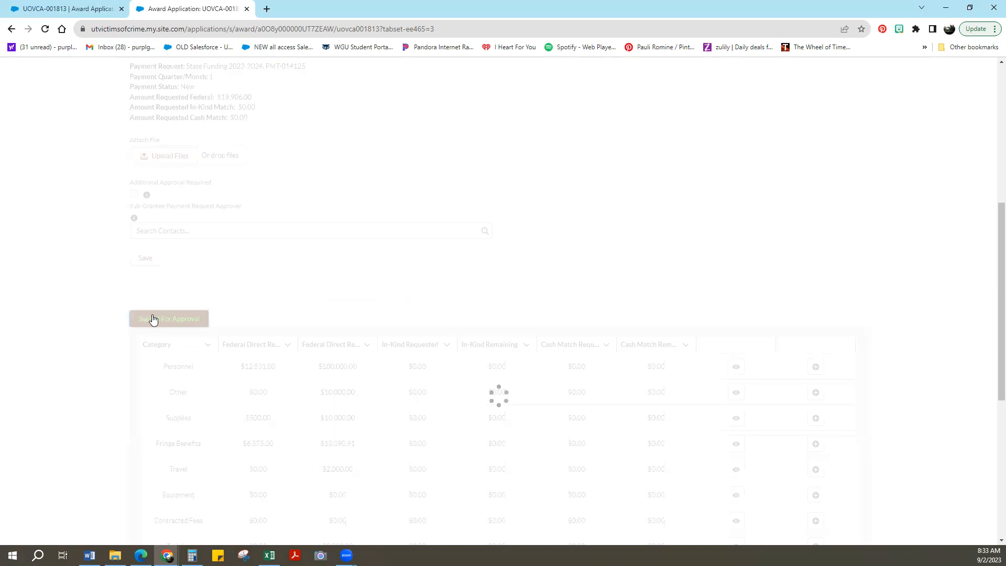